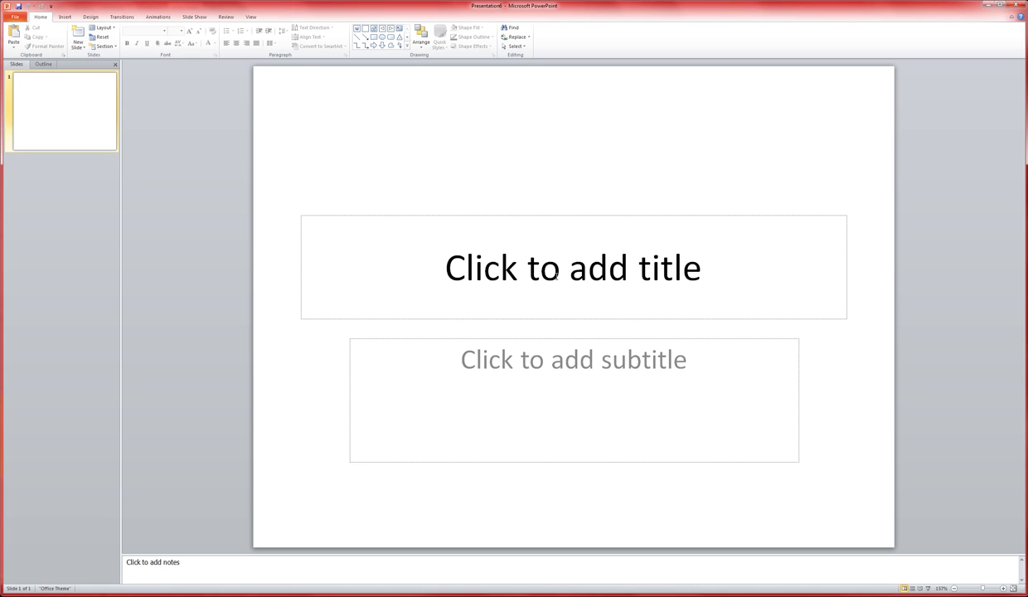
# Step: Enter "True or False?" as the first slide's title and "Rainforest Animals Edition" as its subtitle
pyautogui.click(615, 283)
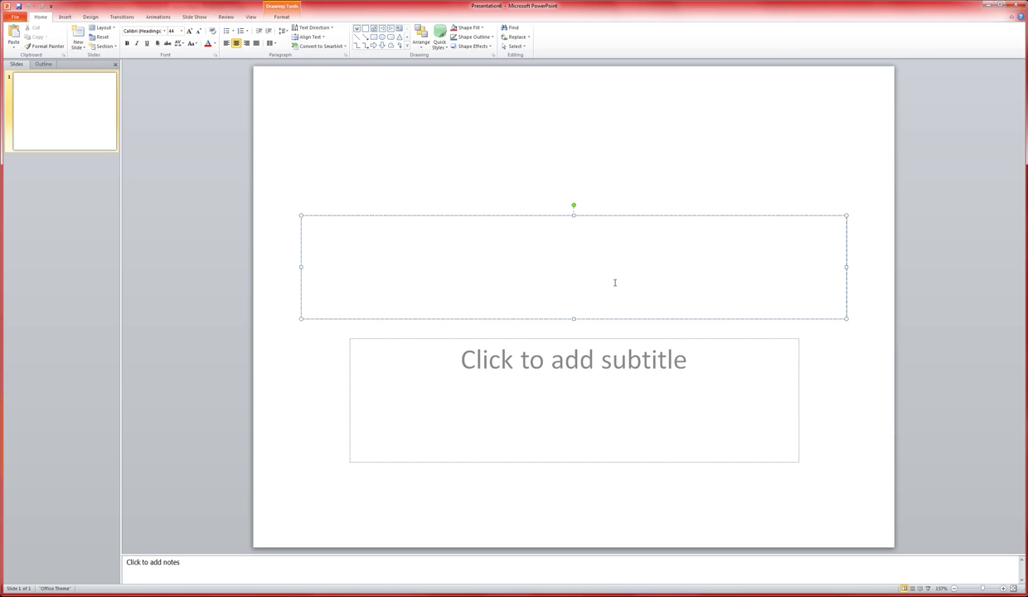
pyautogui.write('True or Fal')
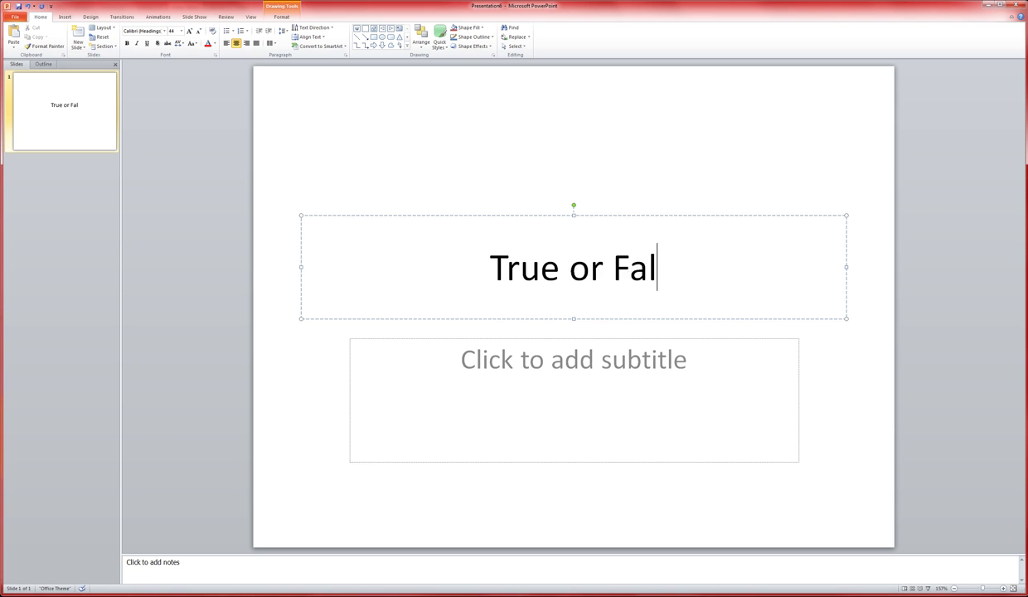
pyautogui.write('se?')
pyautogui.click(578, 353)
pyautogui.write('Rainfore')
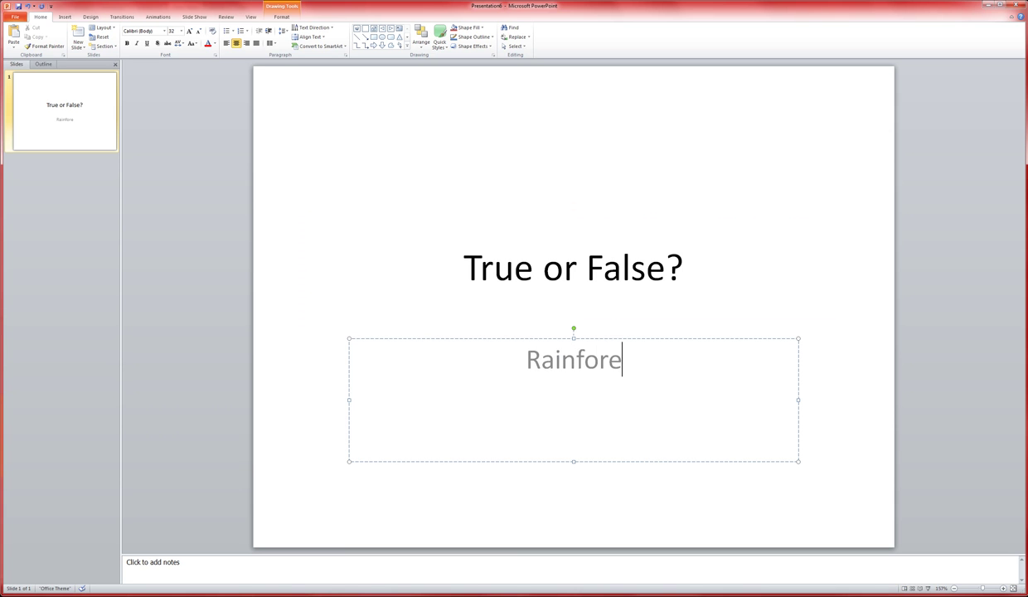
pyautogui.write('st Animals E')
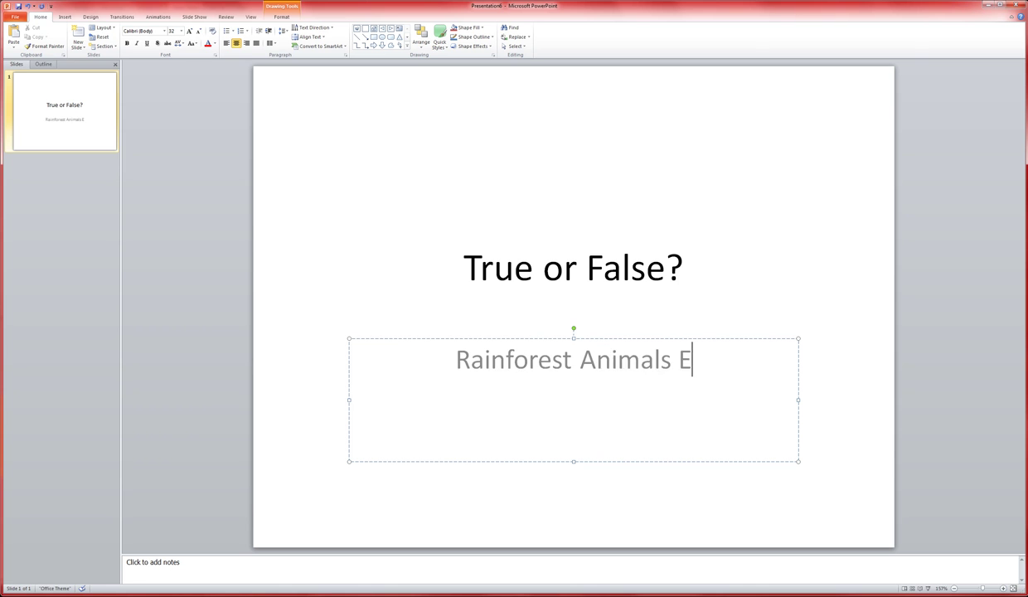
pyautogui.write('dition')
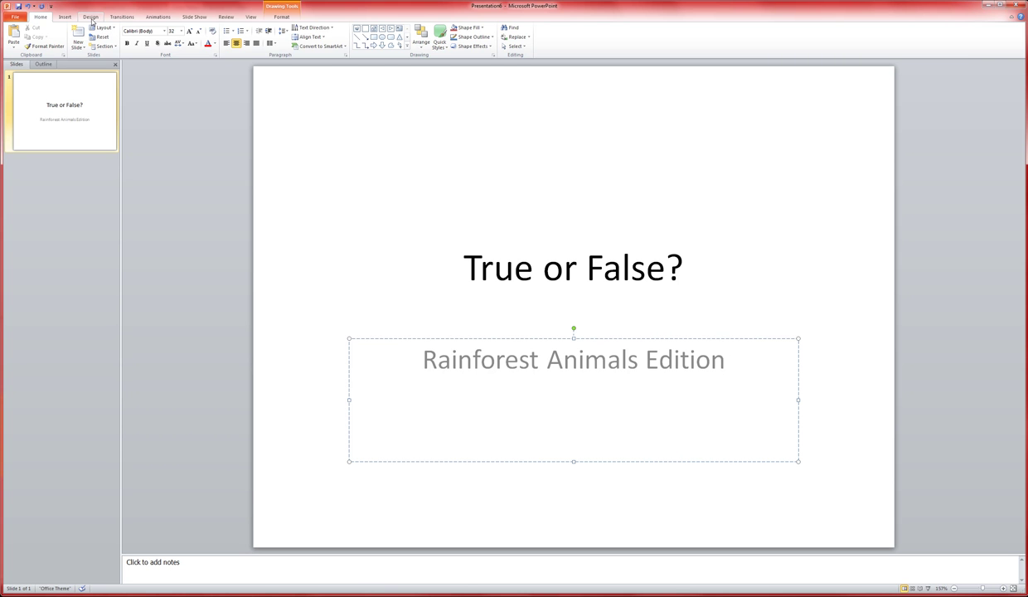
# Step: Apply the green Spring theme with butterflies to the presentation
pyautogui.click(91, 18)
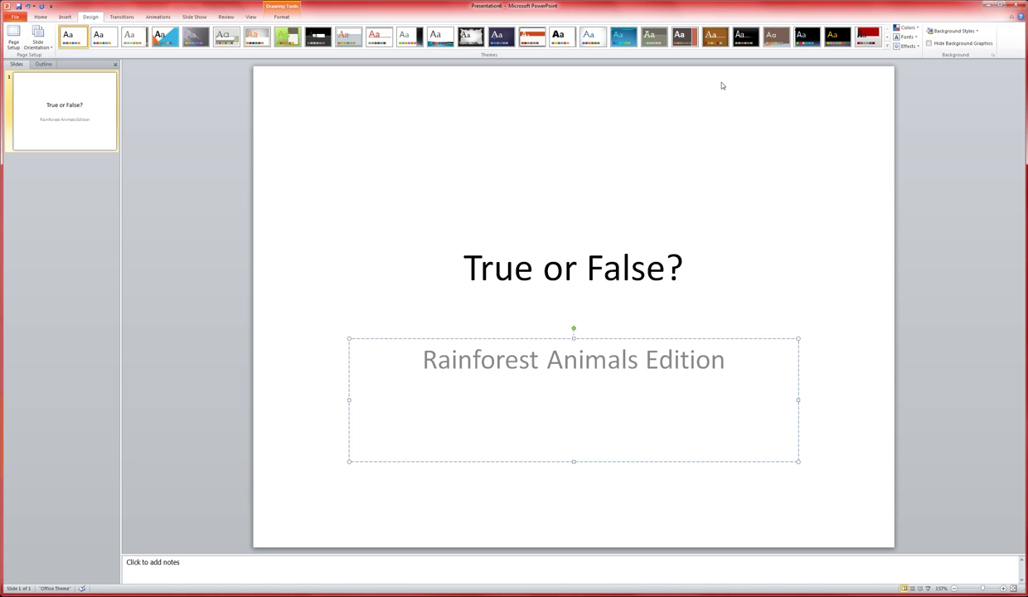
pyautogui.click(886, 38)
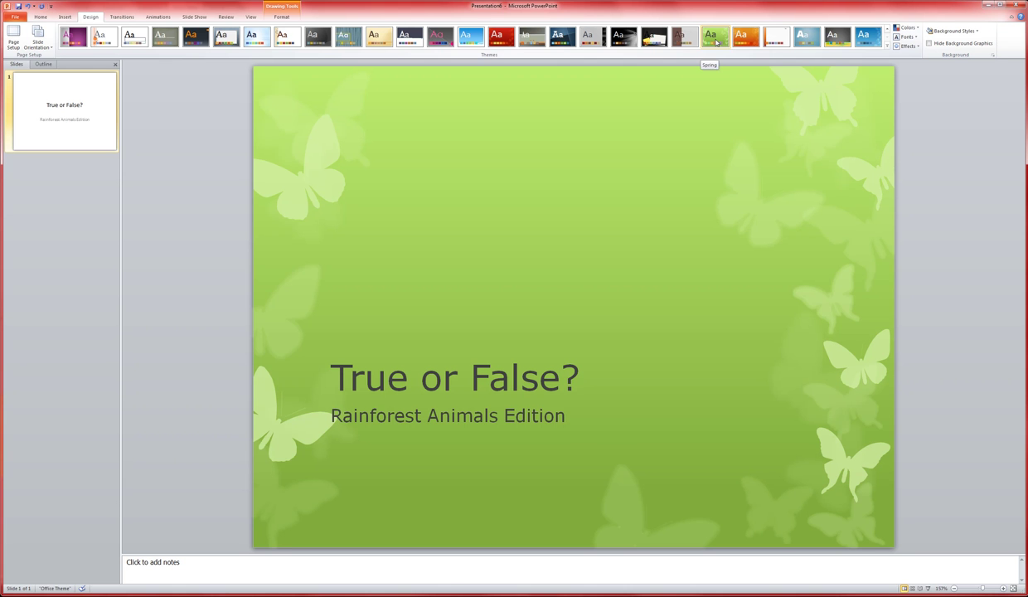
pyautogui.click(716, 42)
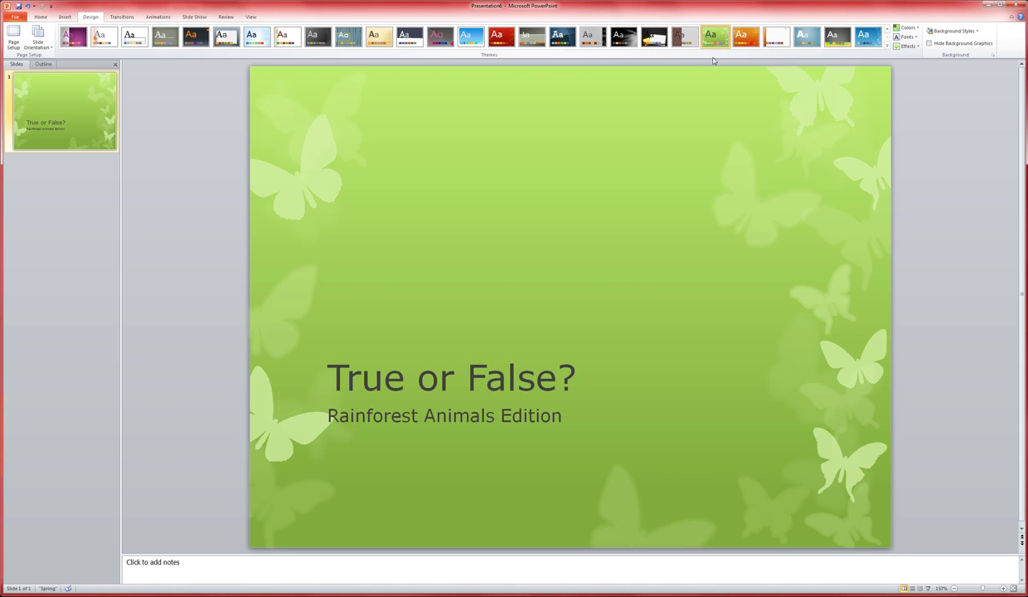
# Step: Add a second slide titled "True or False?" with the bullet text "Red-eyed tree frogs are poisonous."
pyautogui.click(62, 181)
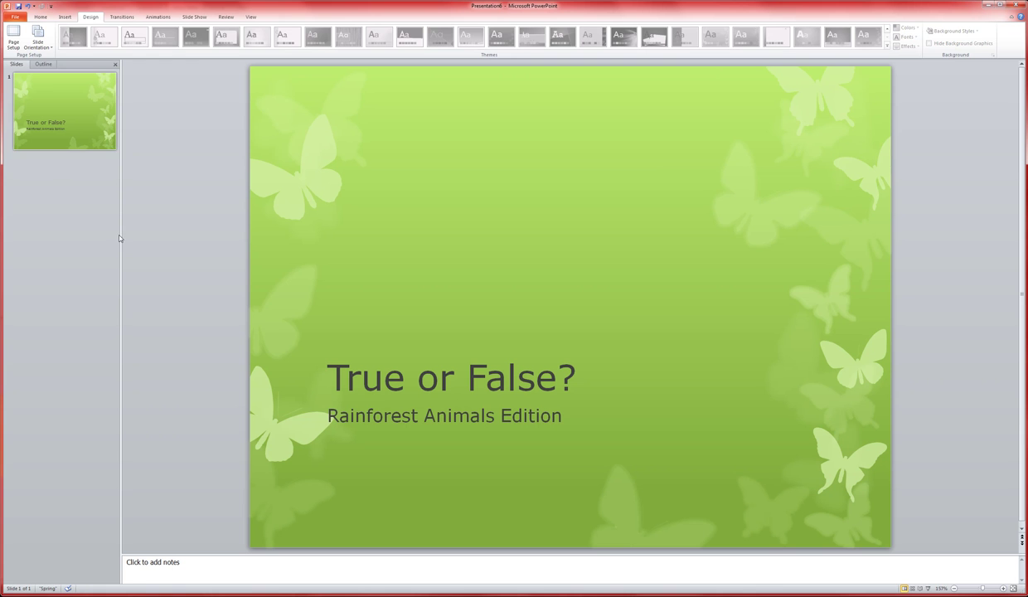
pyautogui.click(40, 17)
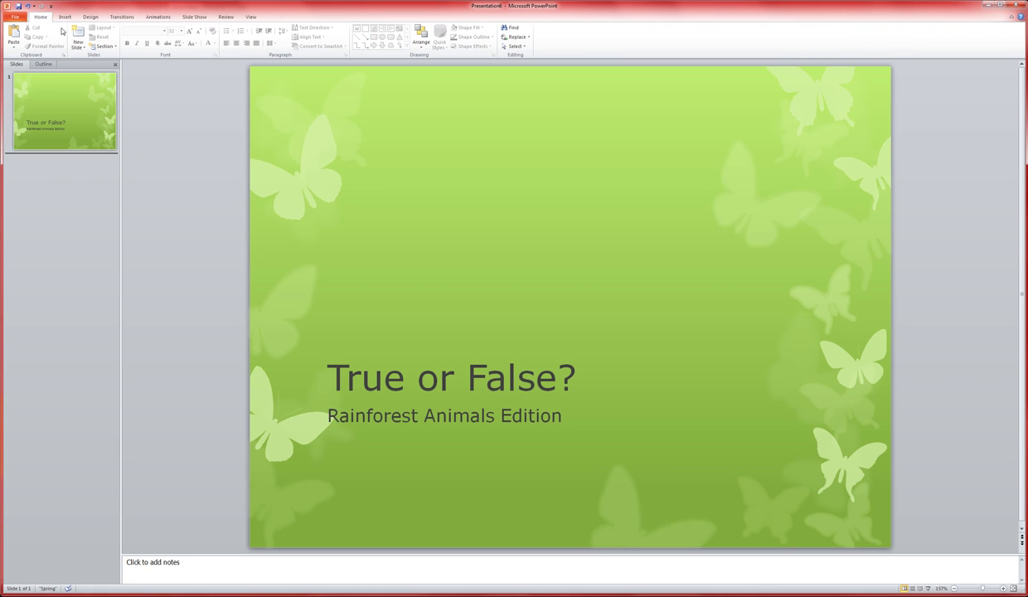
pyautogui.click(78, 35)
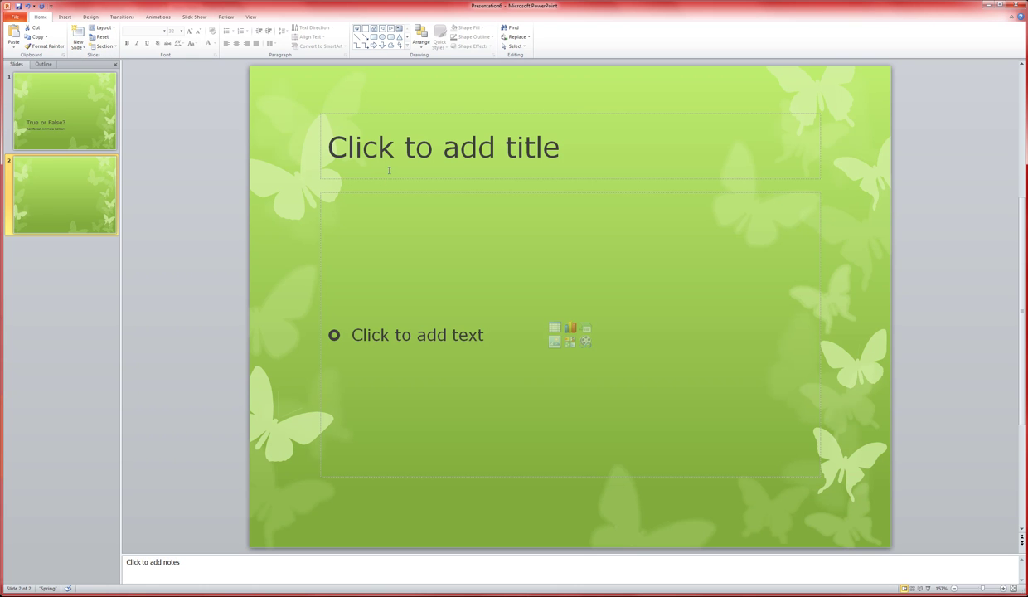
pyautogui.click(396, 159)
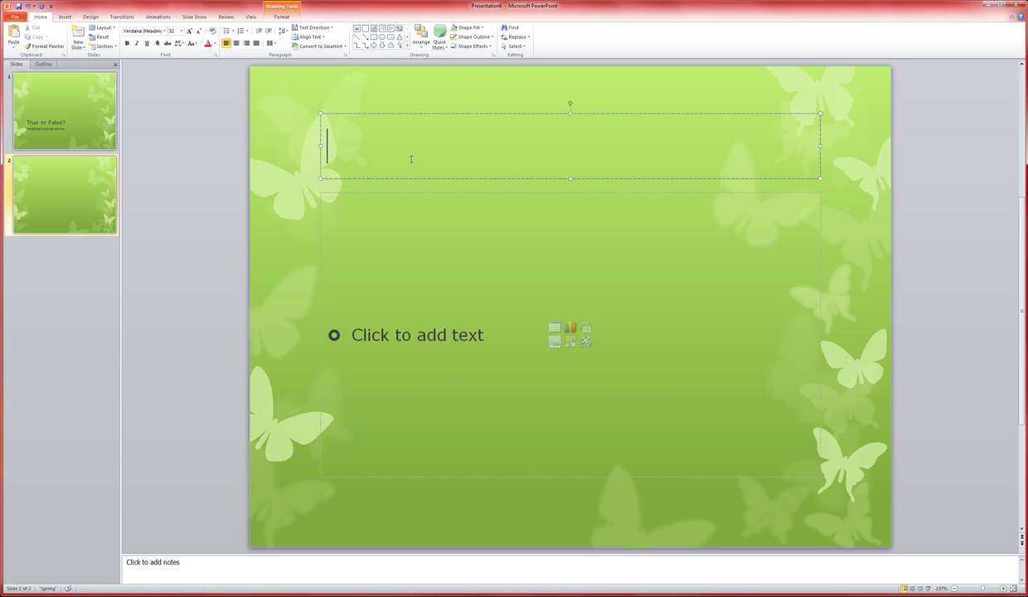
pyautogui.write('True or Fal')
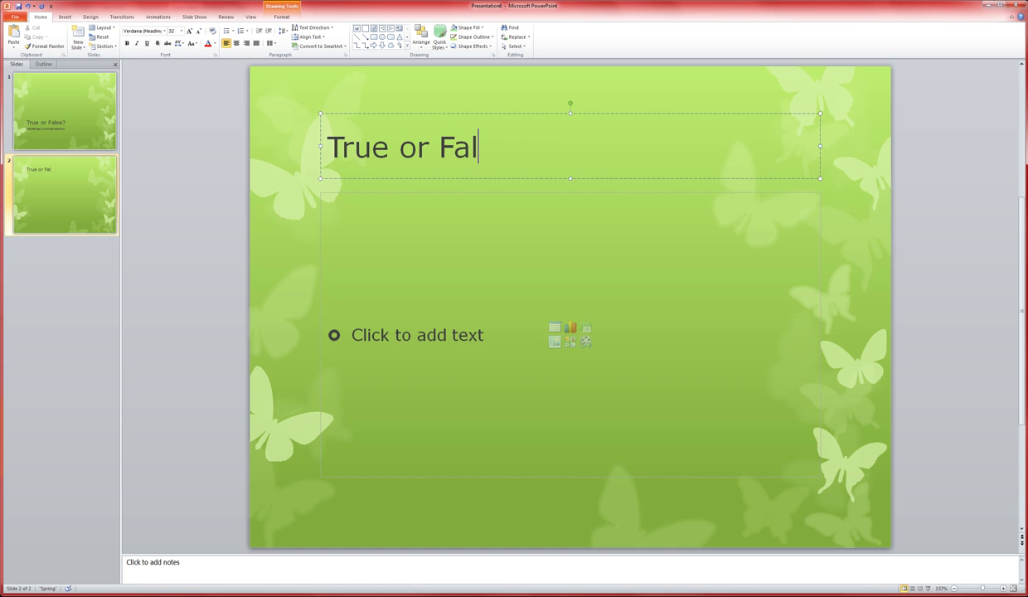
pyautogui.write('se?')
pyautogui.click(414, 337)
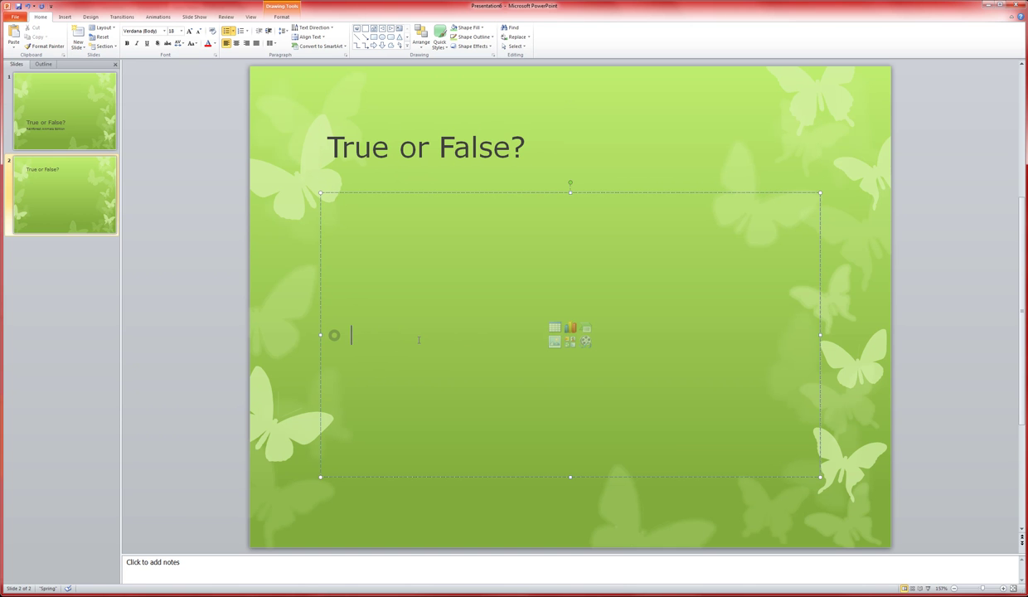
pyautogui.write('Red-eyed tree frogs are poisonous')
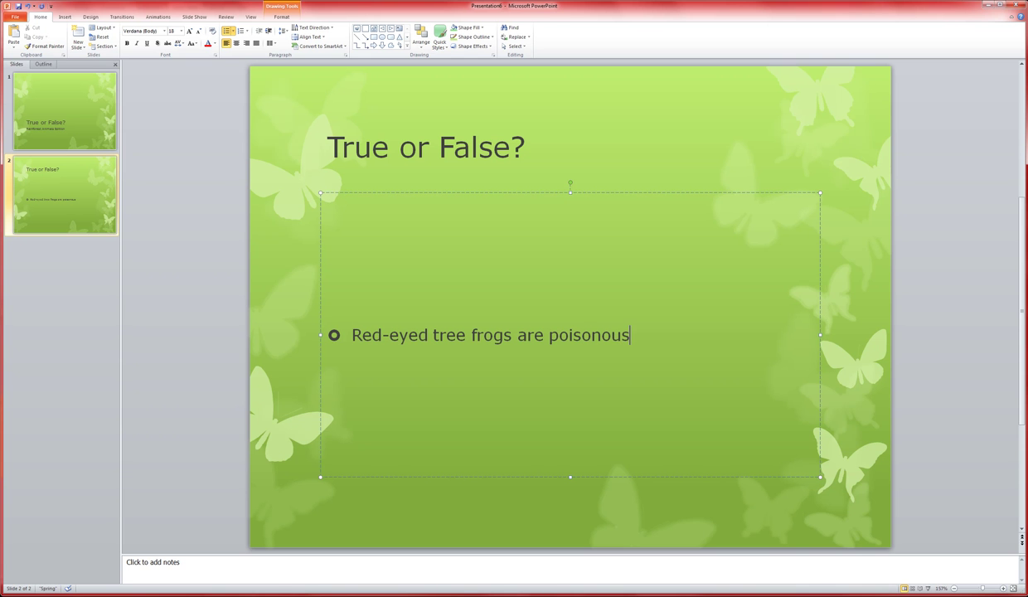
pyautogui.write('.')
# Step: Add a third slide titled "True or False?" with the bullet text "Capuchin monkeys live in the Amazon Rainforest."
pyautogui.click(61, 245)
pyautogui.click(78, 35)
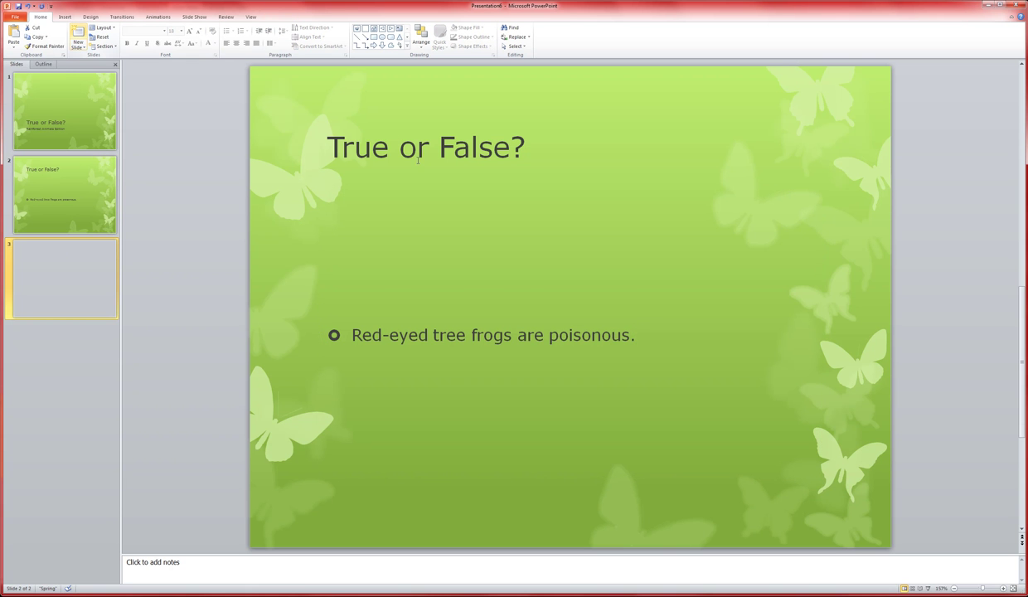
pyautogui.click(421, 152)
pyautogui.write('True or False?')
pyautogui.click(441, 334)
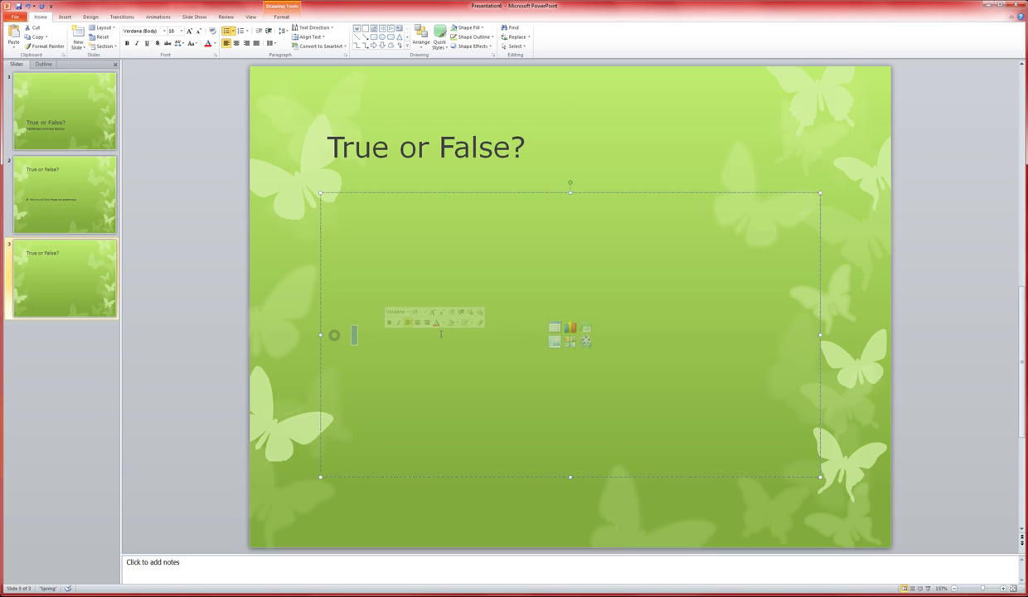
pyautogui.write('Capuchin ')
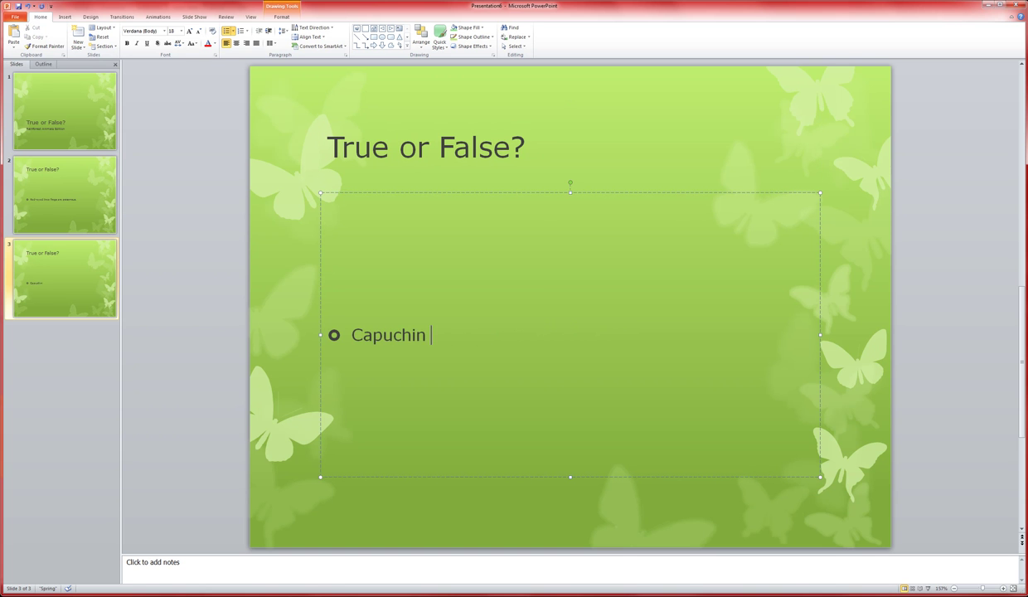
pyautogui.write('monkeys liv')
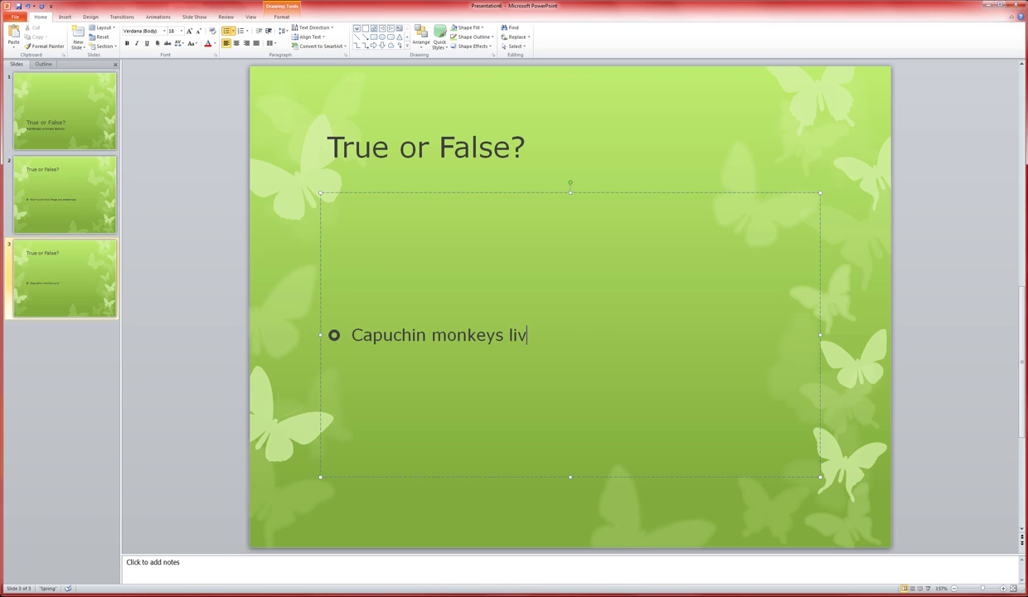
pyautogui.write('e in the Ama')
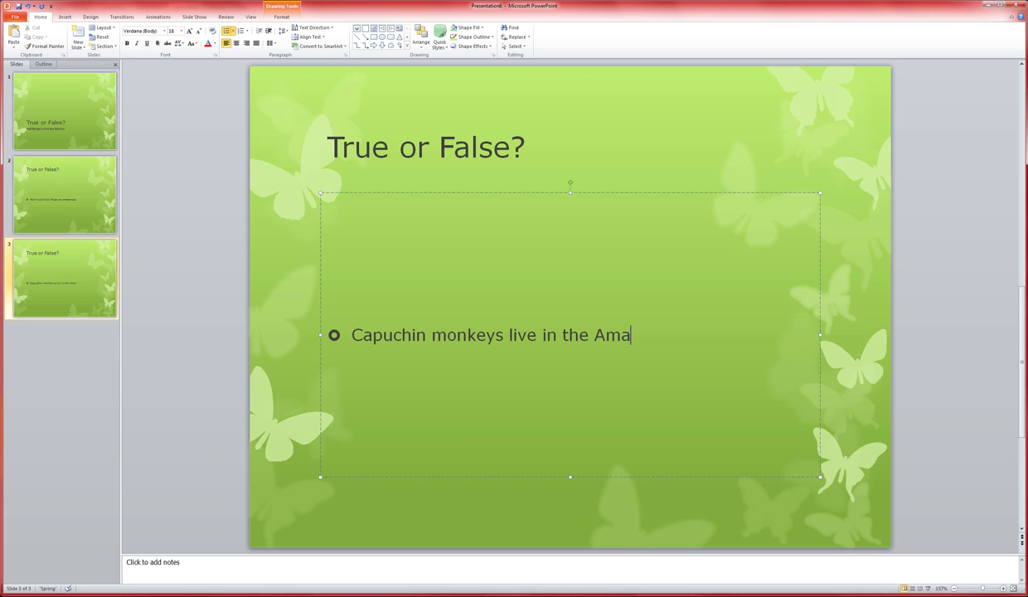
pyautogui.write('zon Rainforest.')
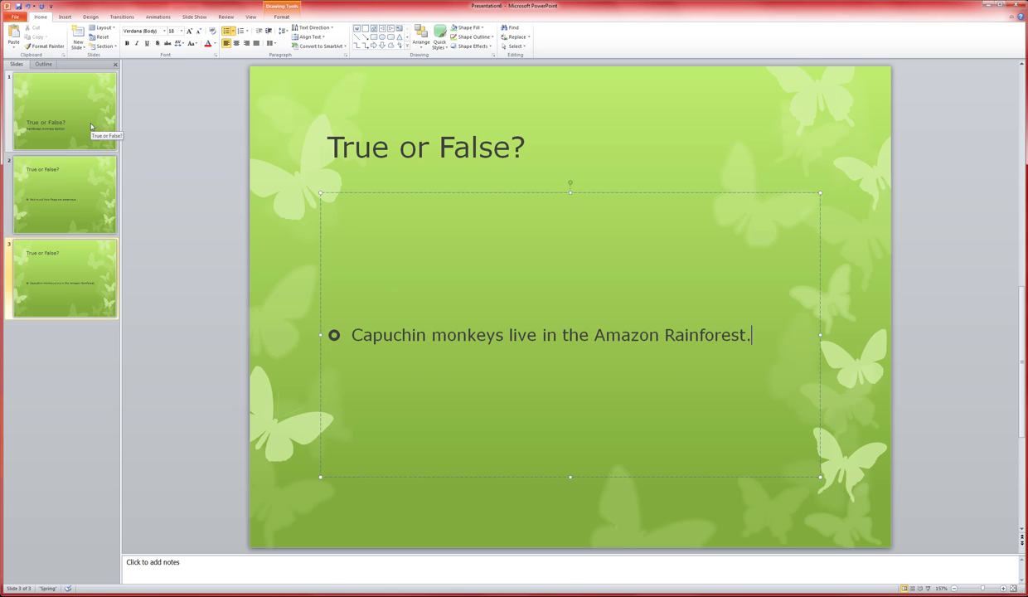
# Step: Add a fourth slide after the two question slides and title it "Correct!"
pyautogui.click(64, 339)
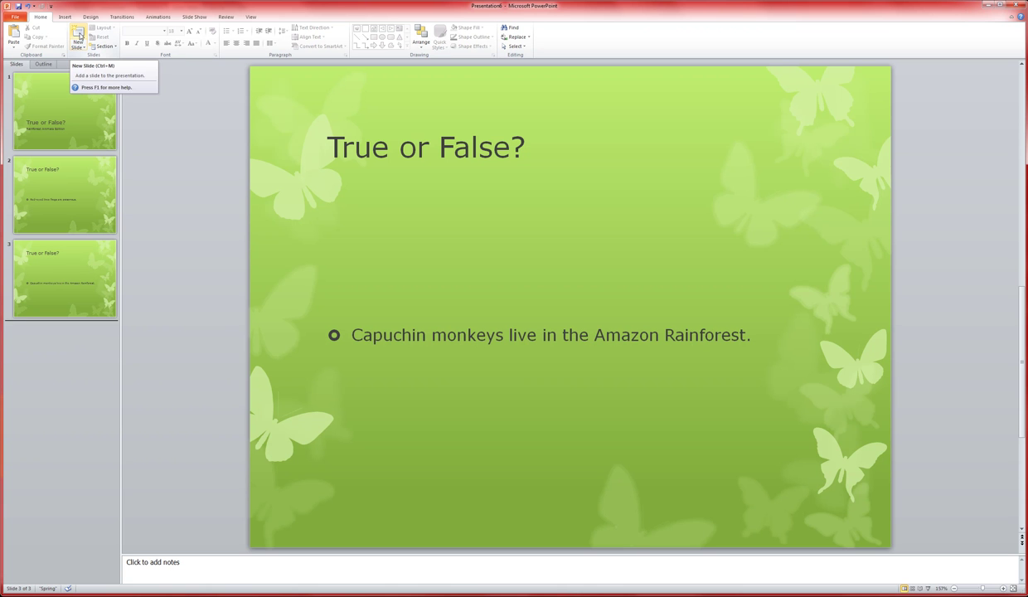
pyautogui.click(42, 177)
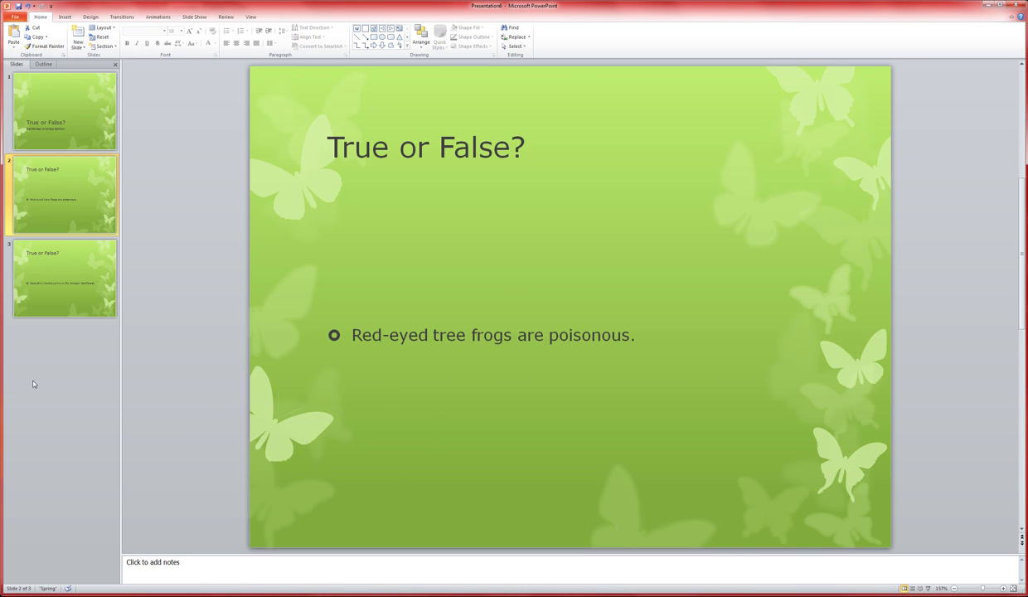
pyautogui.click(46, 336)
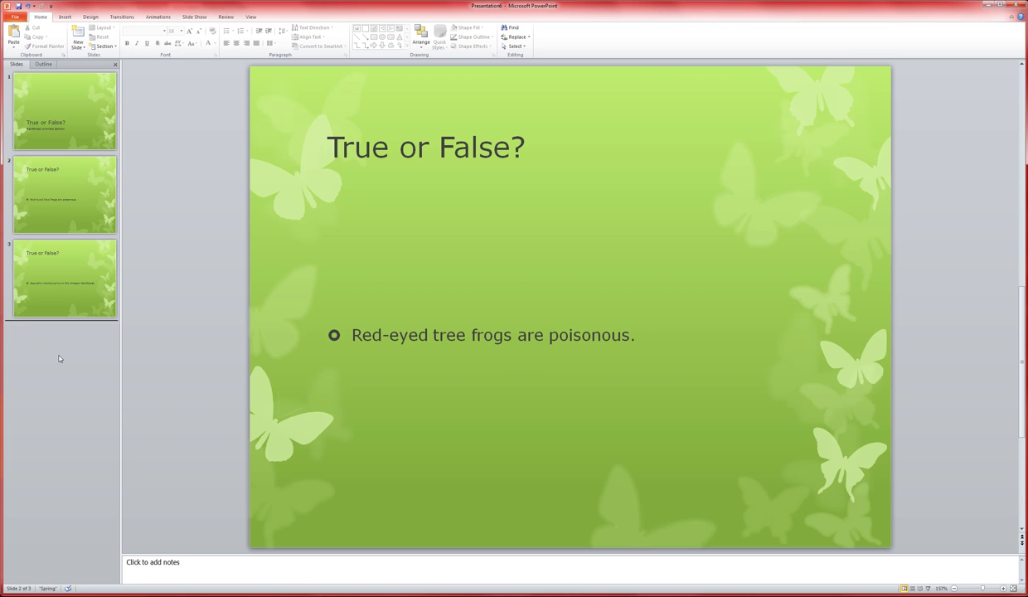
pyautogui.click(79, 35)
pyautogui.click(470, 162)
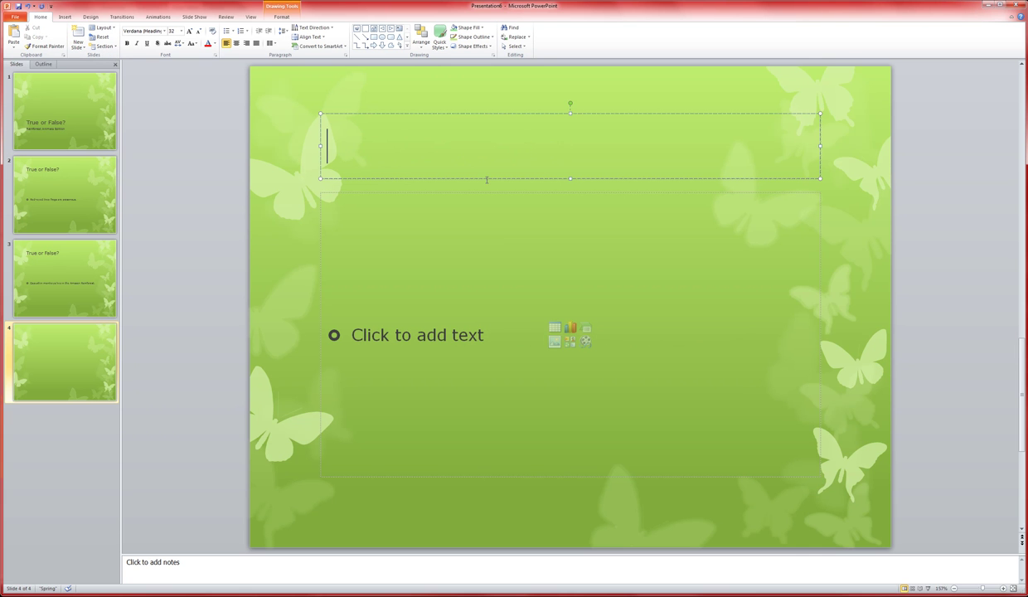
pyautogui.write('Correct!')
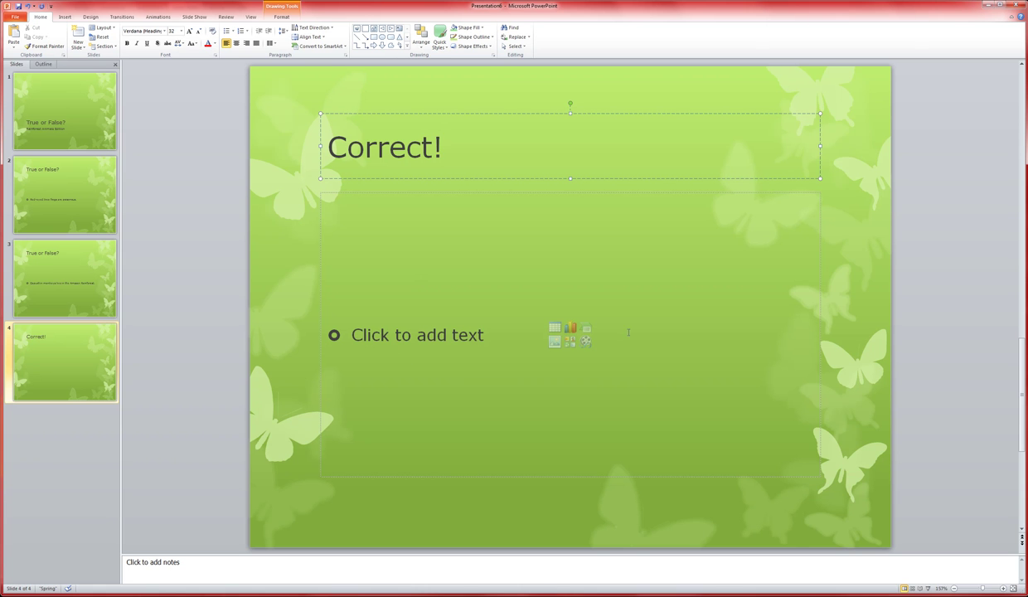
# Step: Search the clip art for "clapping" and insert the clapping hands picture into the "Correct!" slide's content area
pyautogui.click(570, 341)
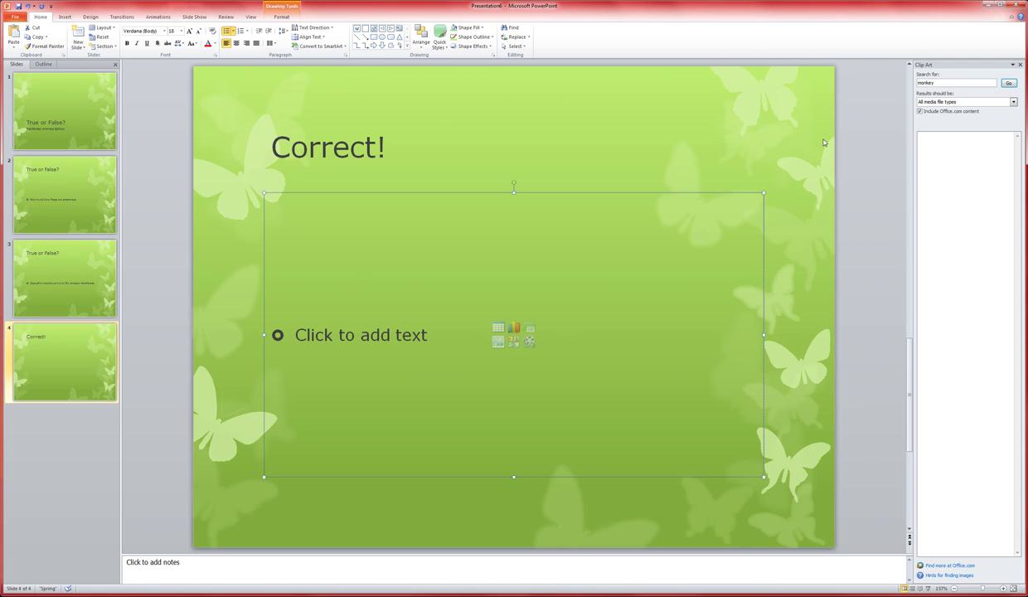
pyautogui.doubleClick(927, 82)
pyautogui.write('clap')
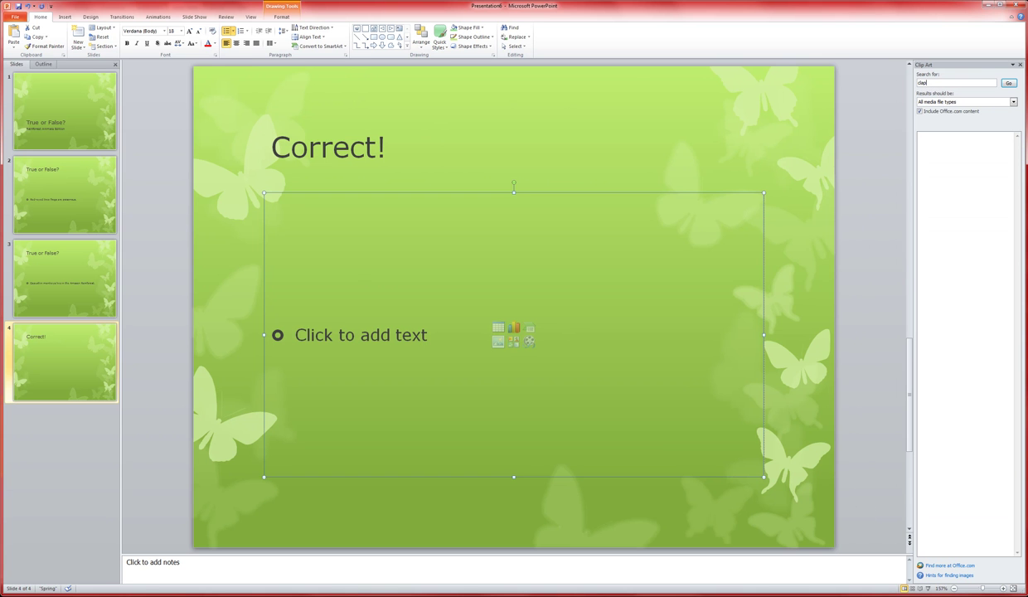
pyautogui.write('ping')
pyautogui.press('Return')
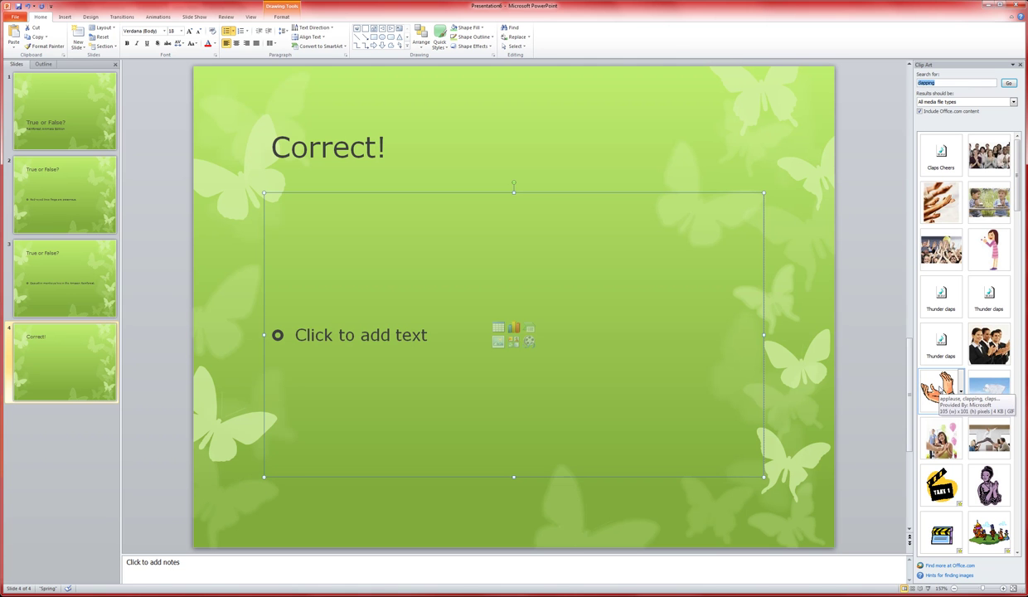
pyautogui.click(941, 391)
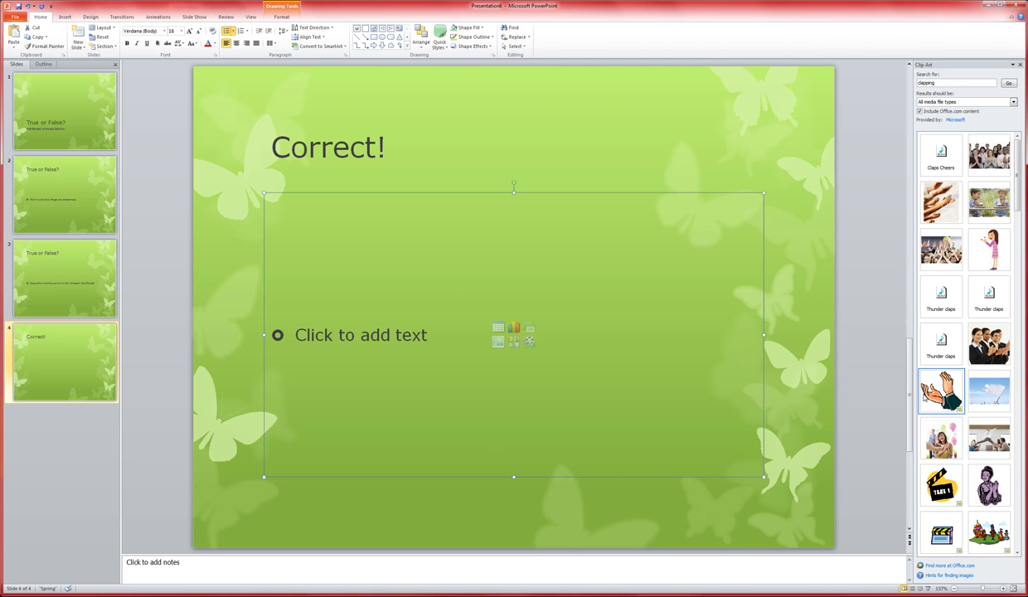
# Step: Enlarge the clapping hands picture to about 3.69" high by 3.83" wide below the "Correct!" title
pyautogui.moveTo(481, 303); pyautogui.dragTo(378, 202)
pyautogui.moveTo(548, 368); pyautogui.dragTo(621, 438)
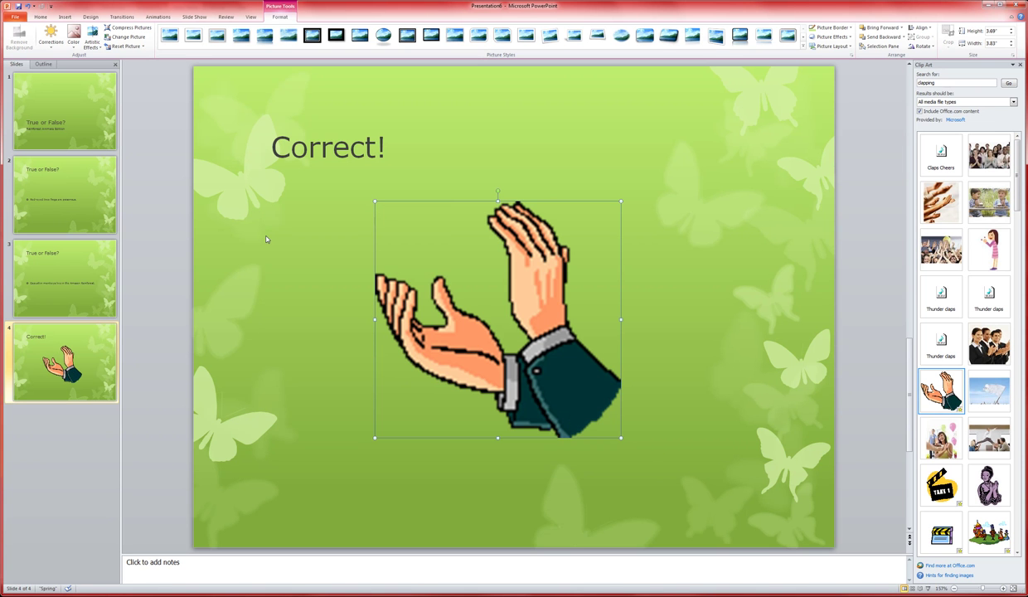
pyautogui.click(301, 265)
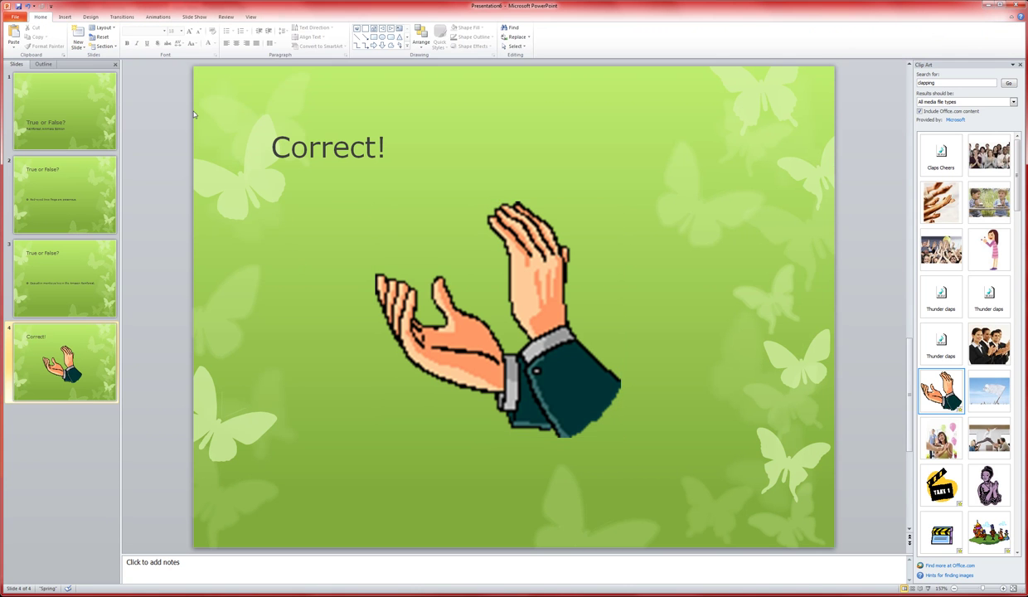
# Step: Set the transition sound of the "Correct!" slide to Applause
pyautogui.click(122, 18)
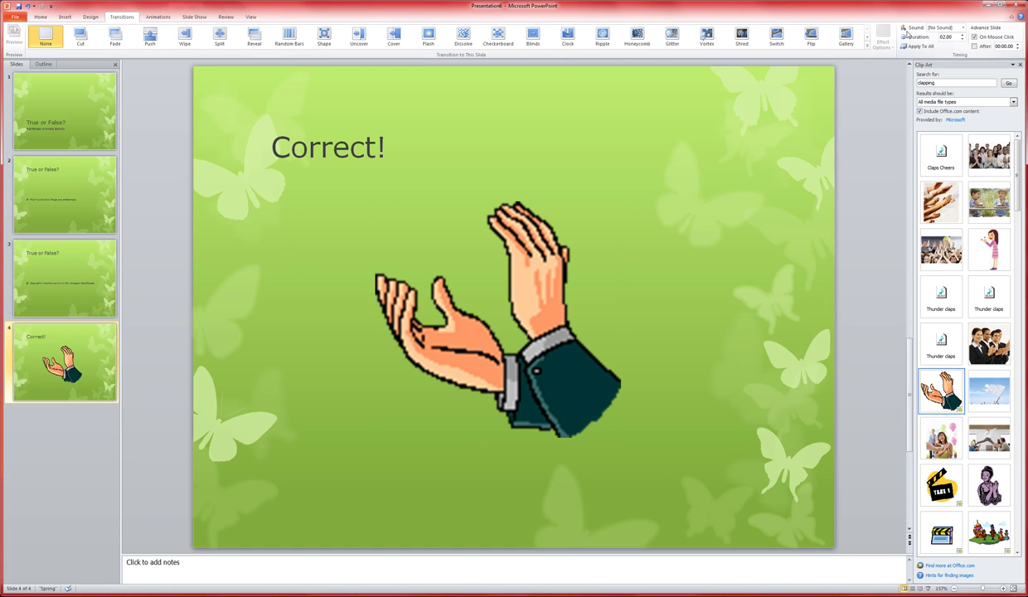
pyautogui.click(936, 28)
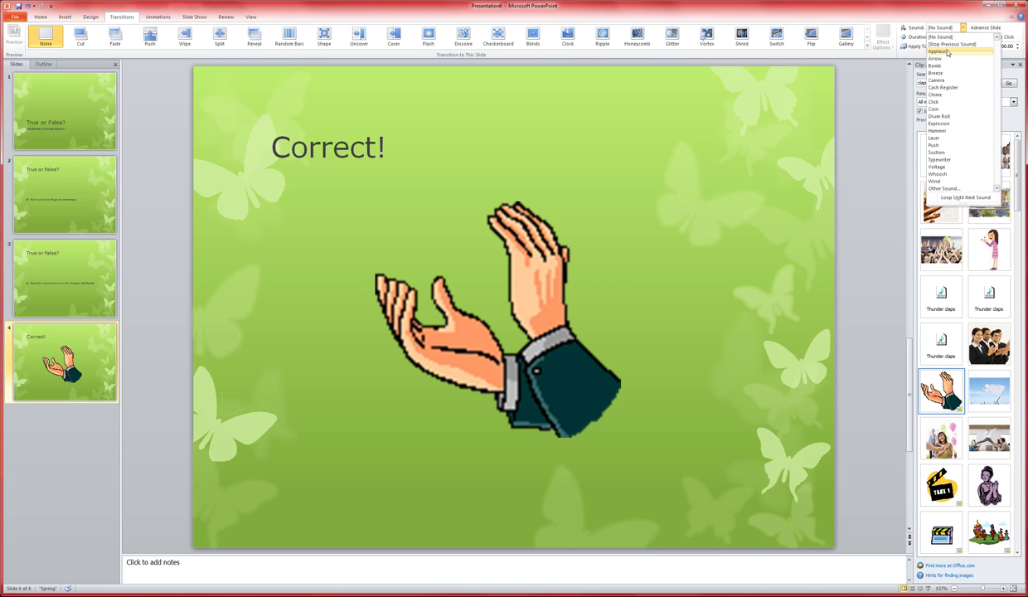
pyautogui.click(939, 52)
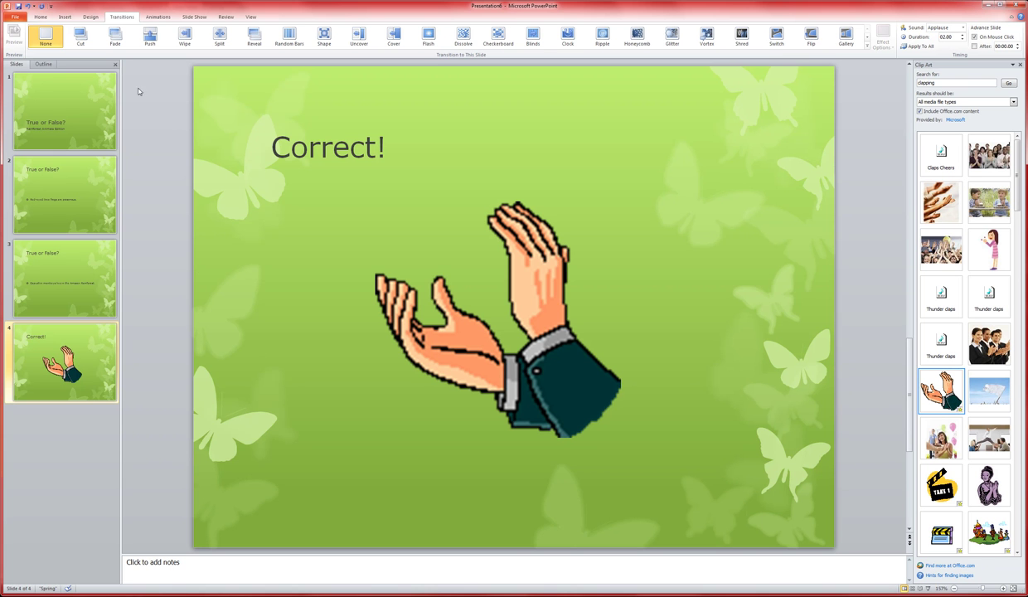
# Step: Add a Return action button beside the clapping hands on the "Correct!" slide, hyperlinked to Last Slide Viewed
pyautogui.click(65, 18)
pyautogui.click(120, 46)
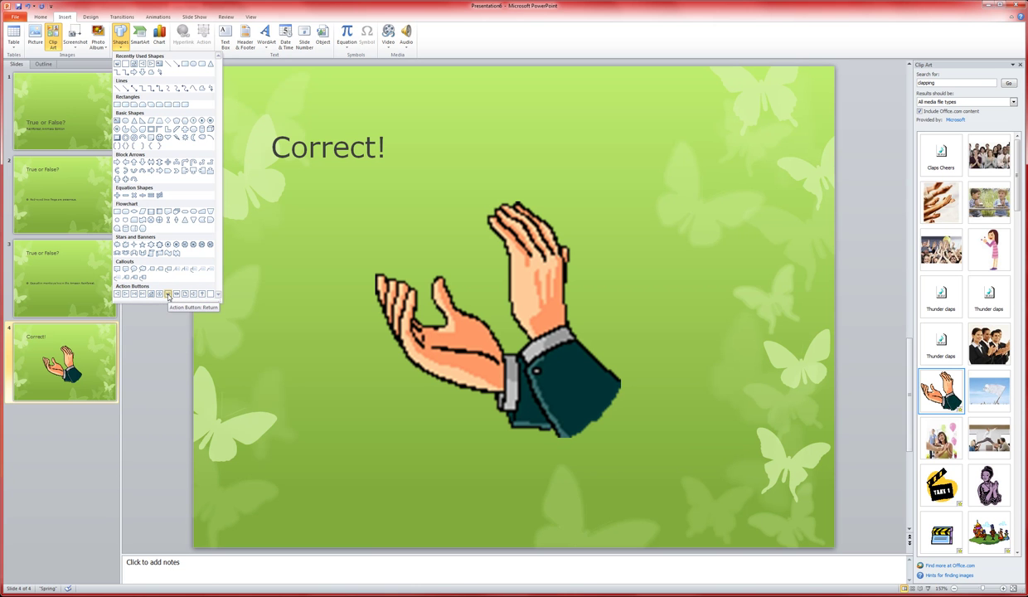
pyautogui.click(168, 294)
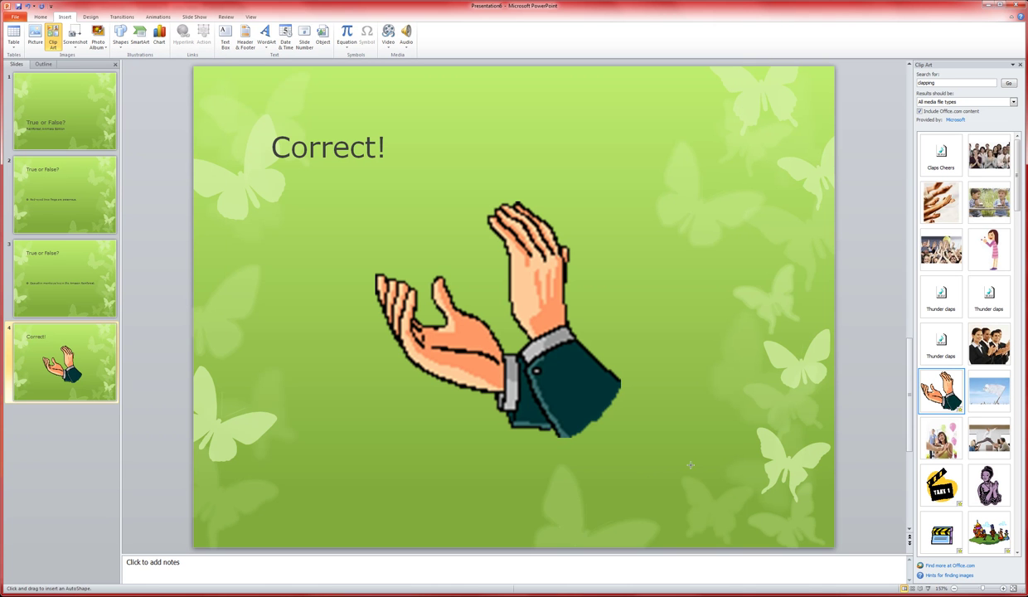
pyautogui.moveTo(668, 434); pyautogui.dragTo(706, 468)
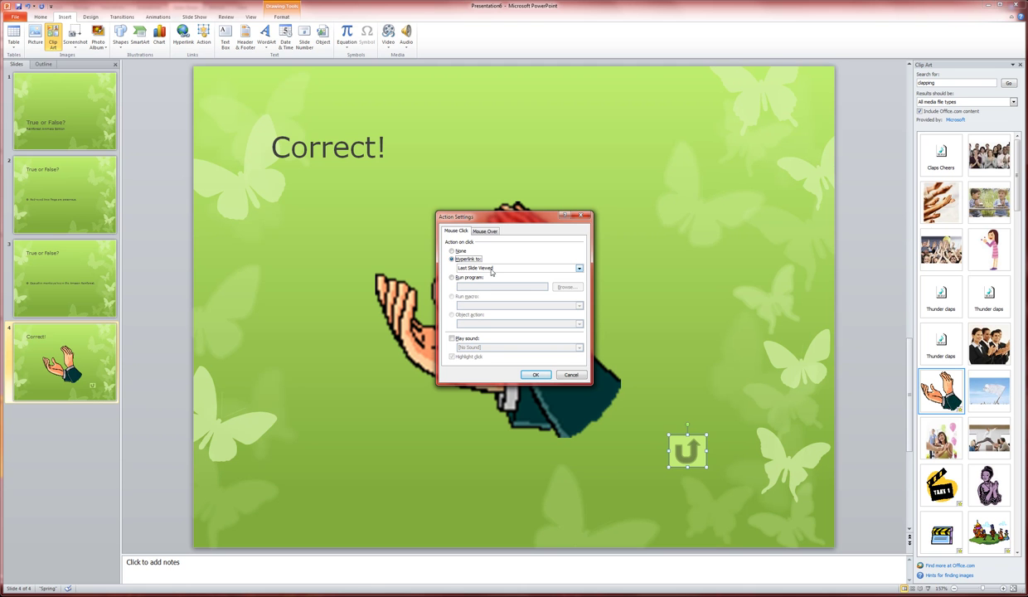
pyautogui.click(535, 376)
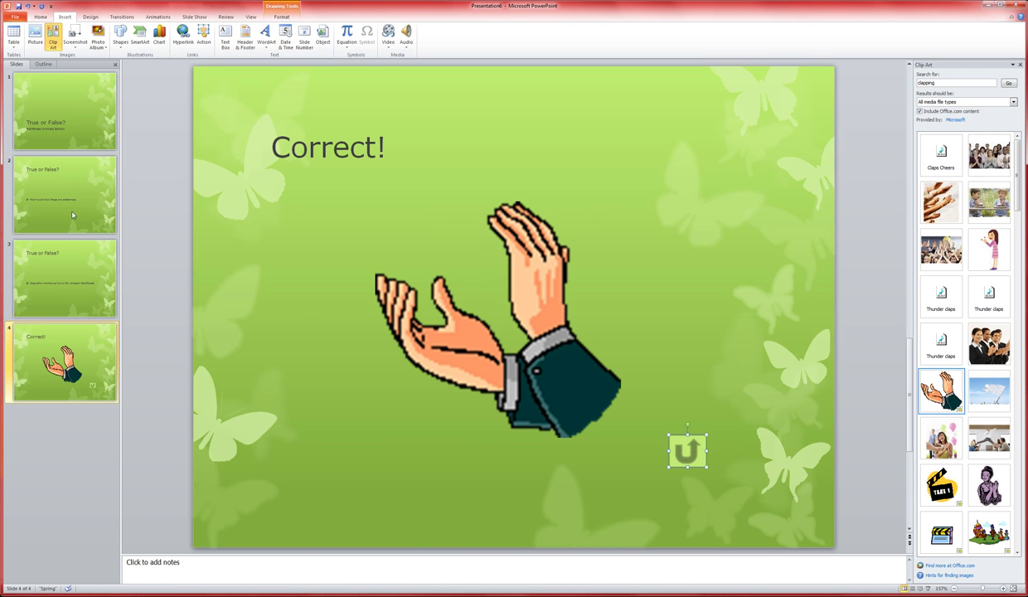
# Step: Add a fifth slide after the "Correct!" slide and title it "Incorrect"
pyautogui.click(40, 17)
pyautogui.click(77, 34)
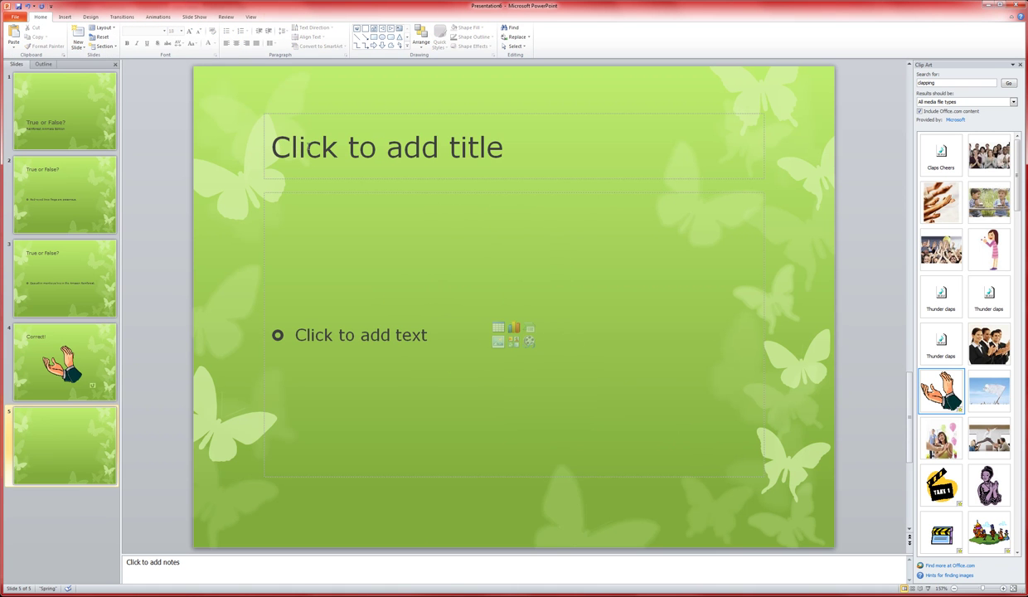
pyautogui.click(309, 146)
pyautogui.write('Incorrect')
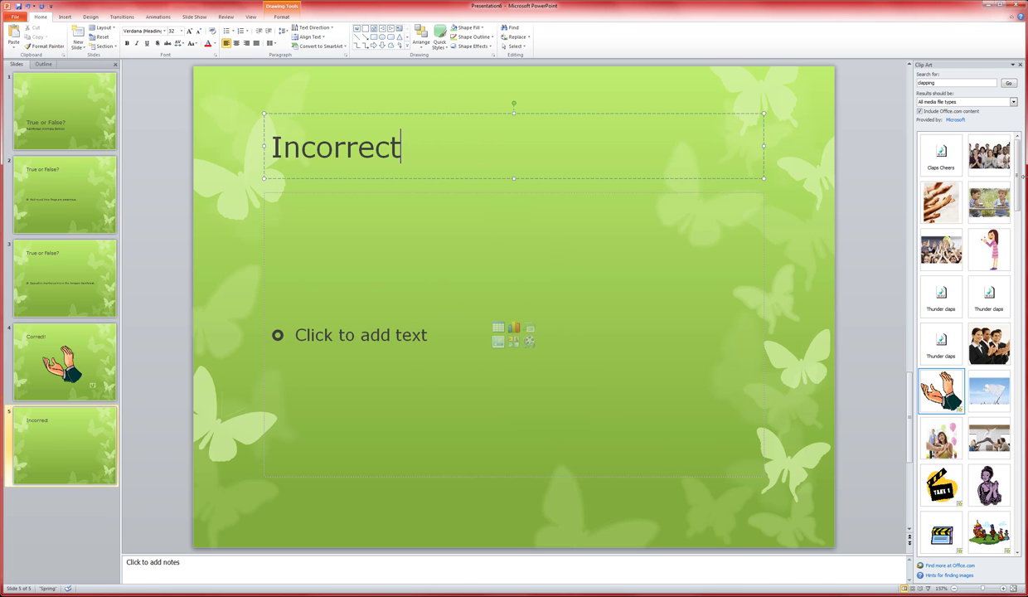
# Step: Search the clip art for "bomb" and insert the grey bomb with the yellow starburst fuse into the "Incorrect" slide's content area
pyautogui.click(513, 341)
pyautogui.click(568, 341)
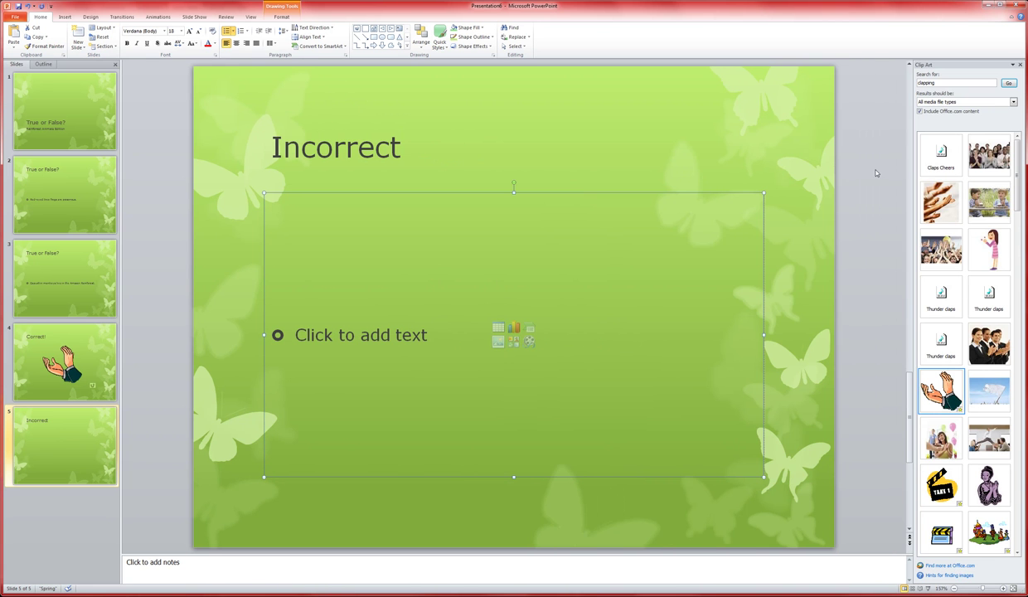
pyautogui.doubleClick(923, 84)
pyautogui.write('bomb')
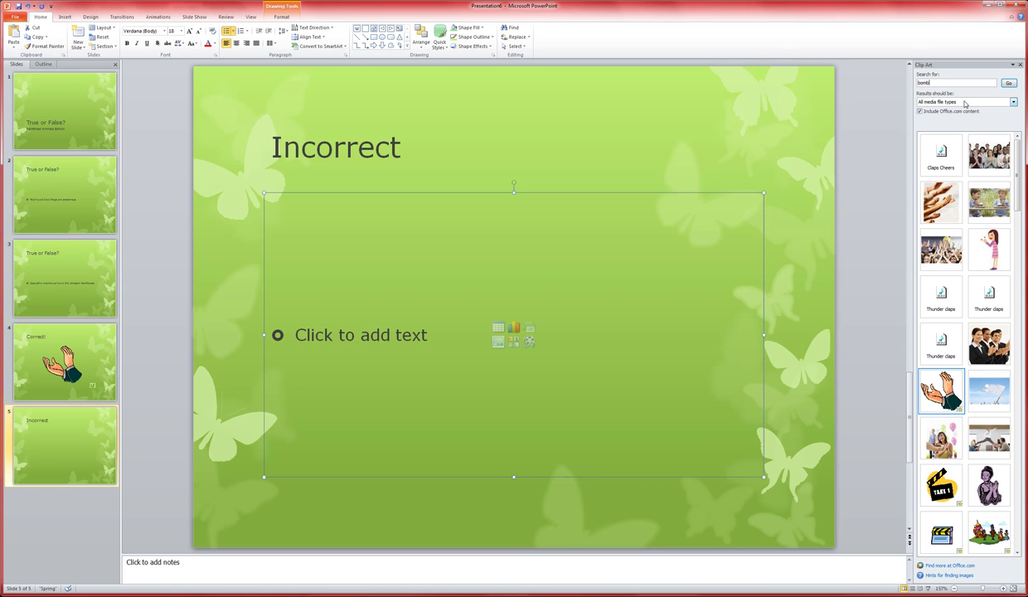
pyautogui.click(1009, 84)
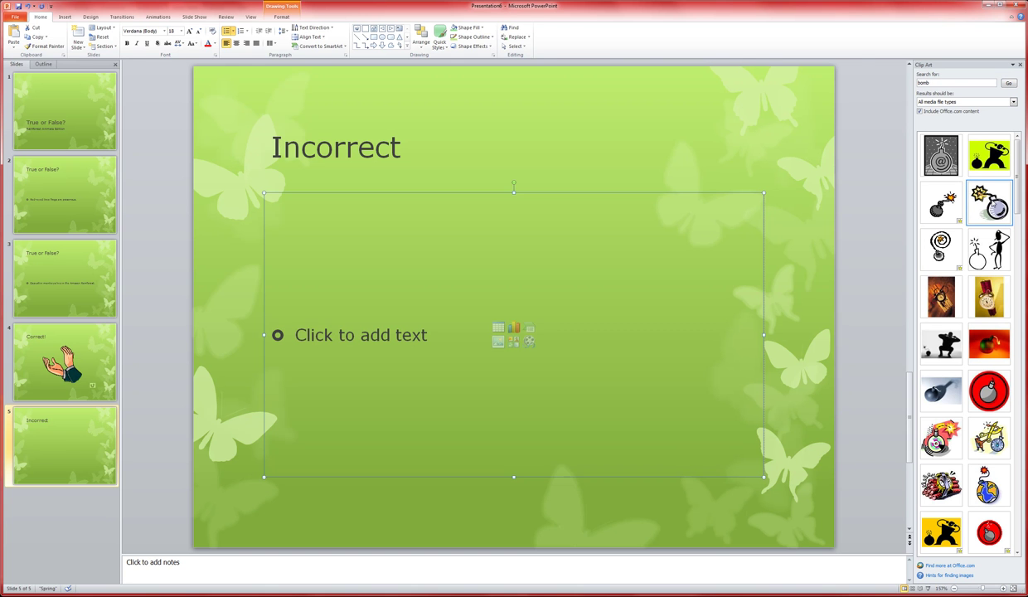
pyautogui.click(988, 202)
# Step: Enlarge the bomb picture to about 2.92" high by 3.1" wide below the "Incorrect" title
pyautogui.moveTo(480, 305); pyautogui.dragTo(376, 205)
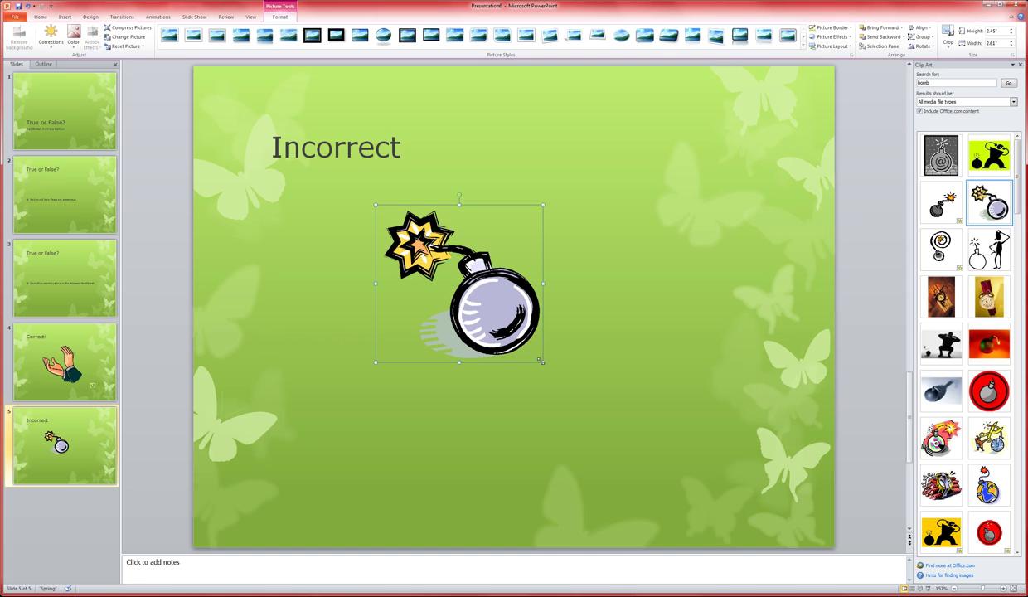
pyautogui.moveTo(539, 364); pyautogui.dragTo(571, 395)
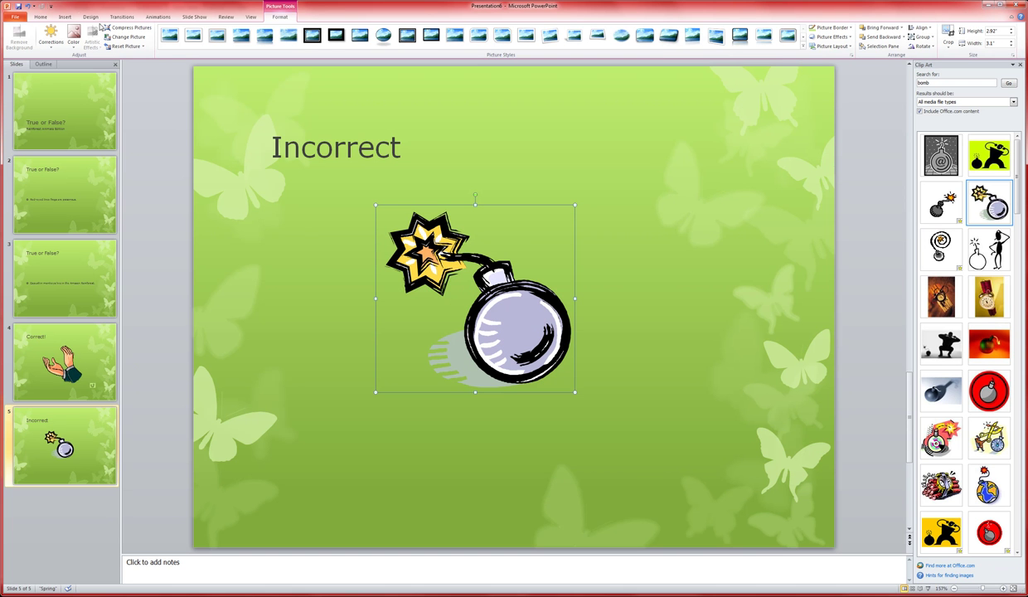
pyautogui.press('Escape')
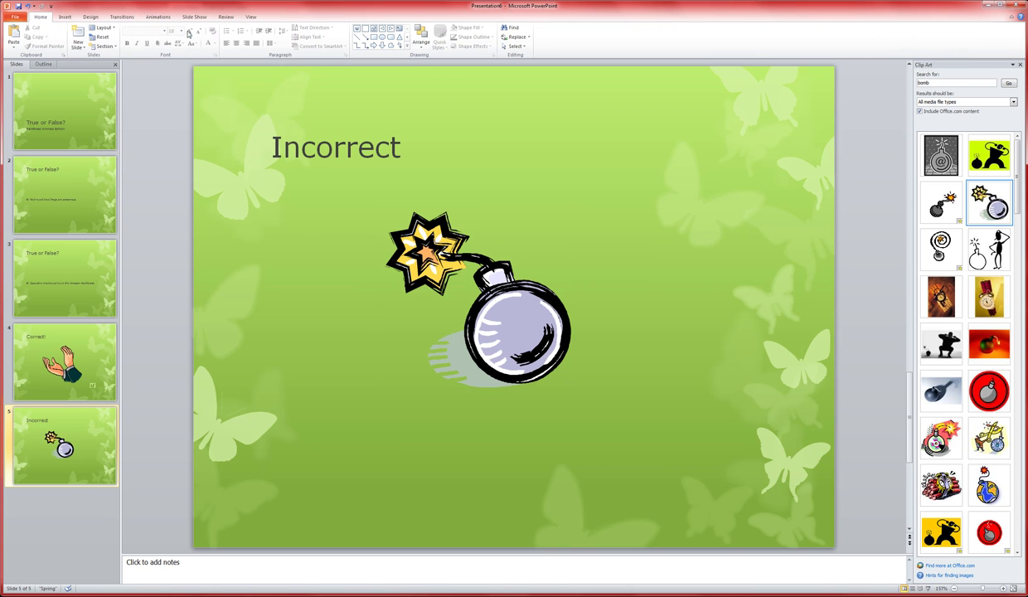
# Step: Set the transition sound of the "Incorrect" slide to Bomb
pyautogui.click(122, 17)
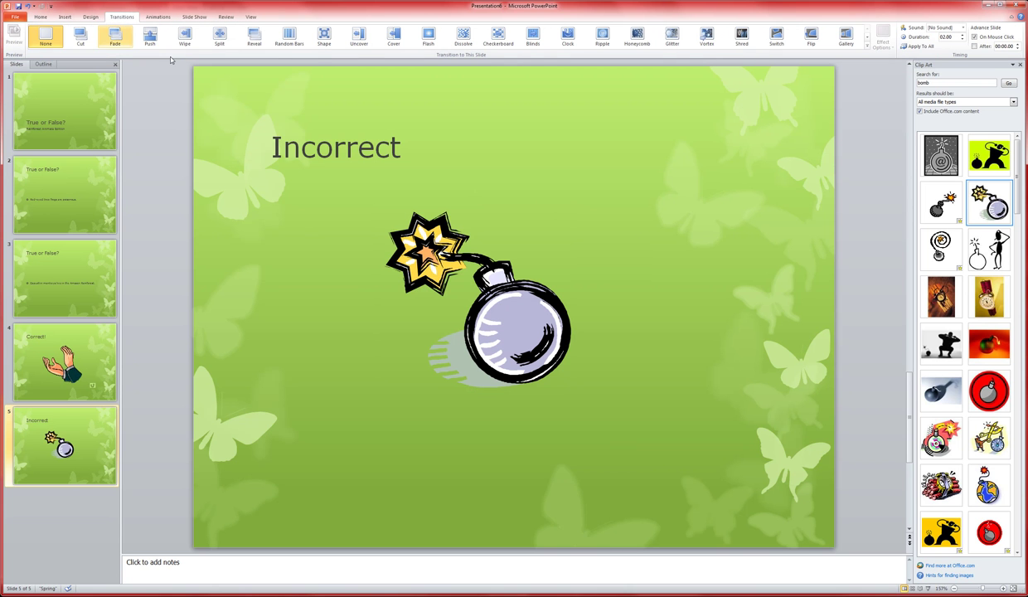
pyautogui.click(963, 27)
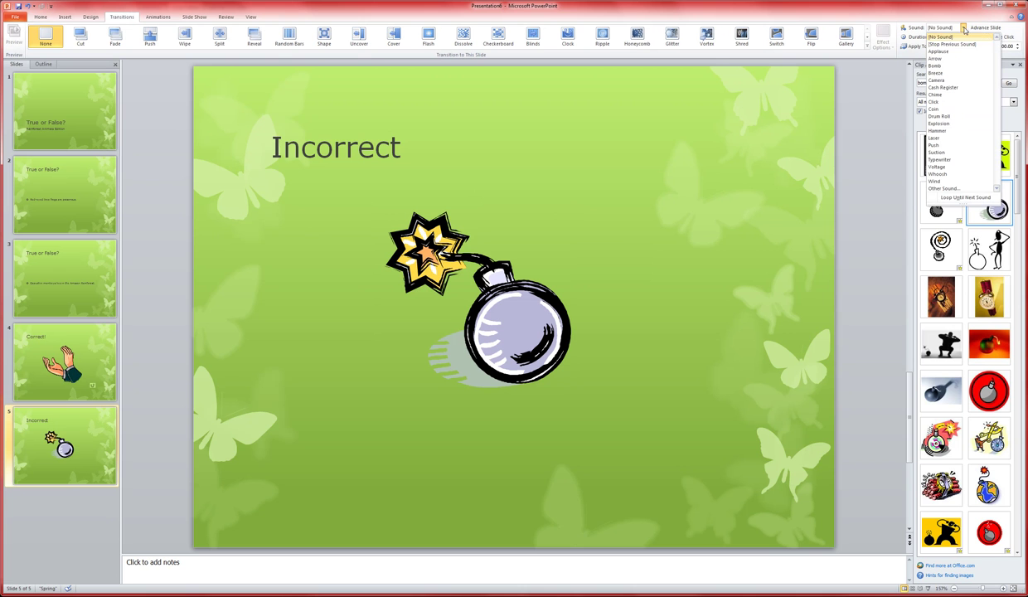
pyautogui.click(941, 67)
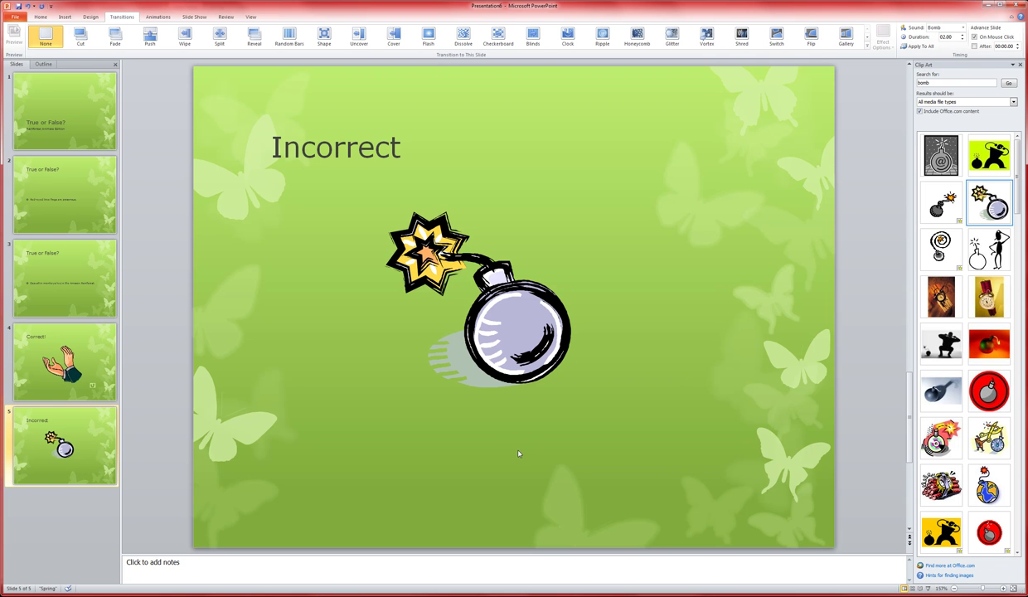
pyautogui.click(66, 17)
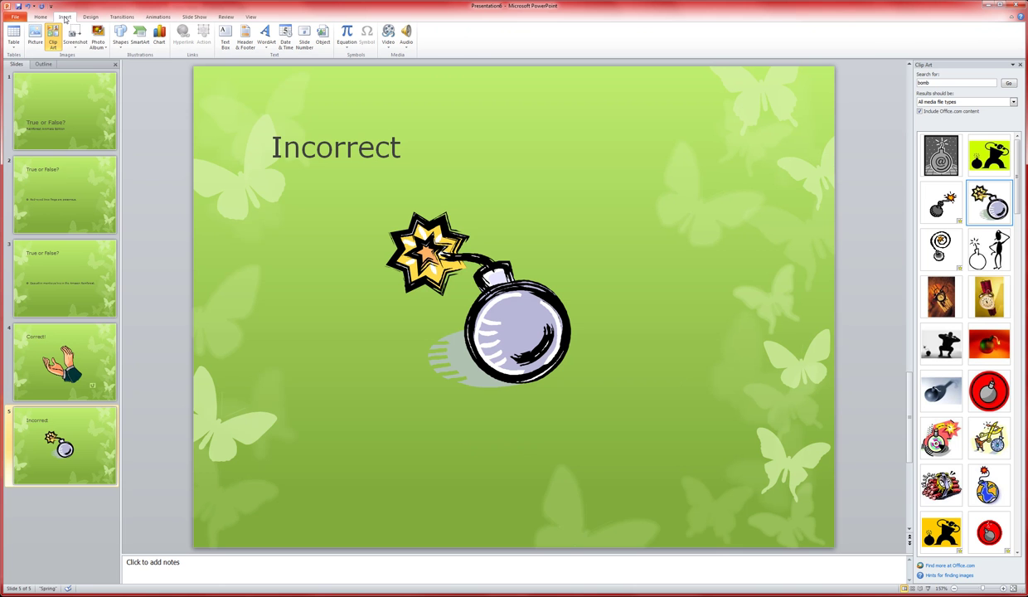
pyautogui.click(121, 50)
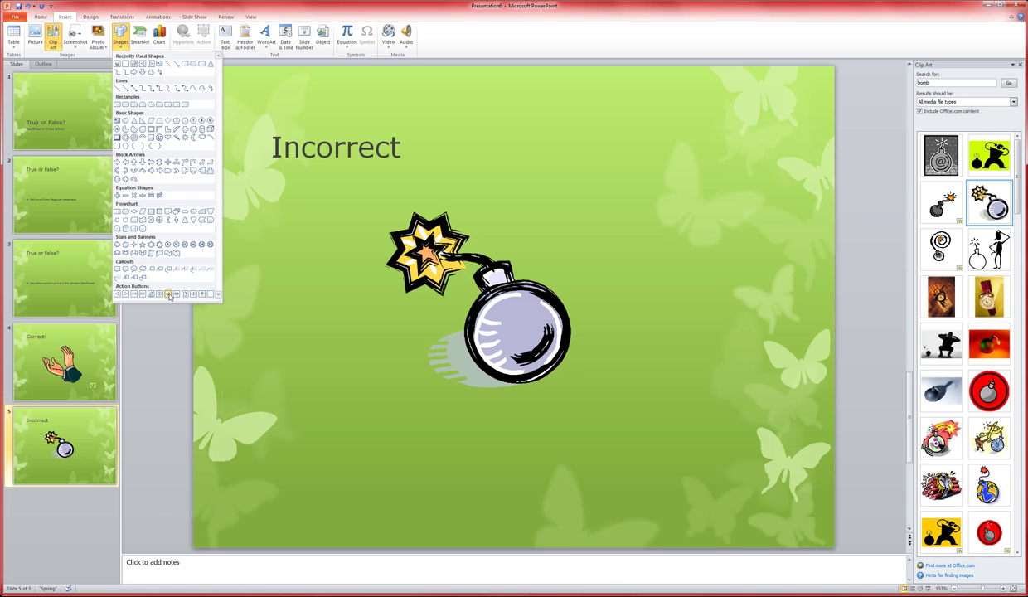
pyautogui.click(227, 339)
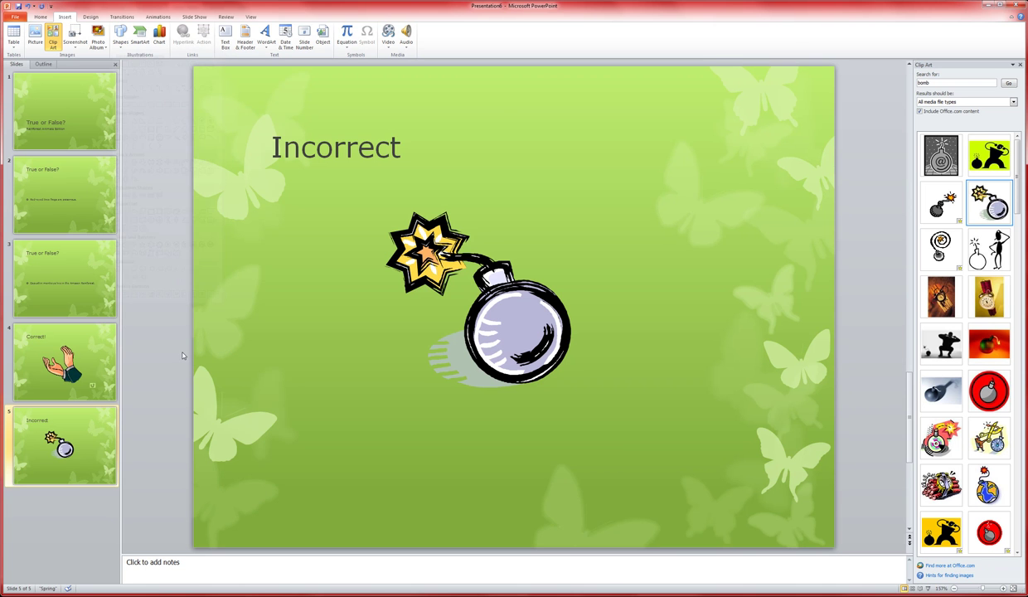
# Step: Copy the Return action button from the "Correct!" slide and paste it onto the "Incorrect" slide
pyautogui.click(91, 362)
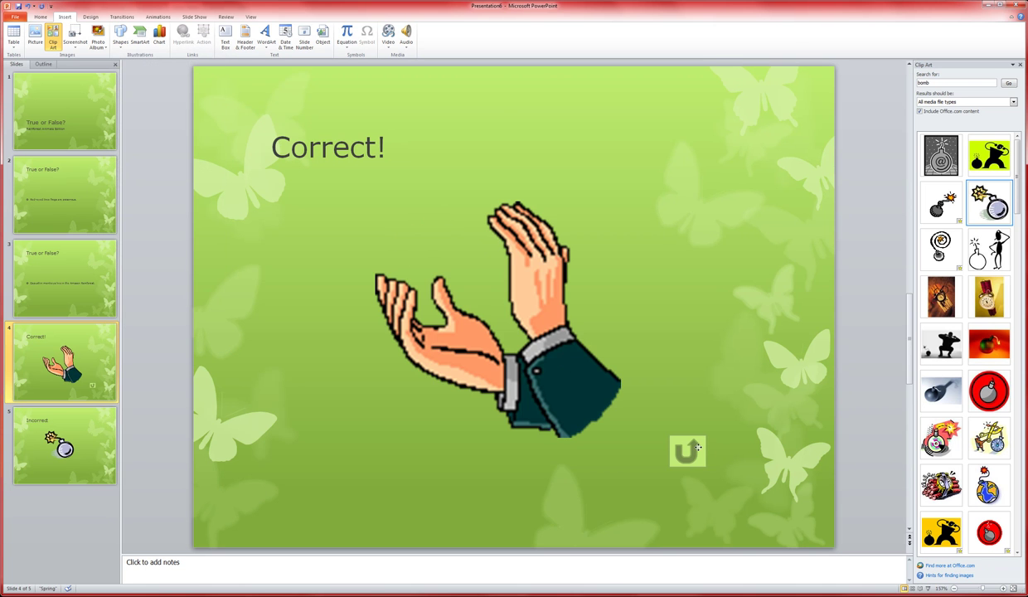
pyautogui.click(698, 447)
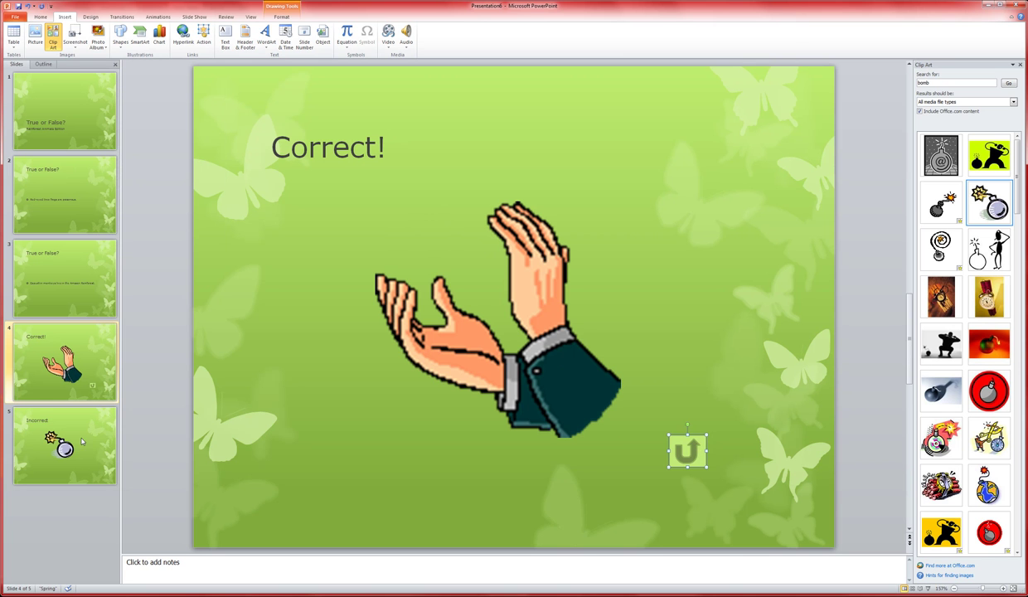
pyautogui.click(81, 441)
pyautogui.hotkey('ctrl', 'v')
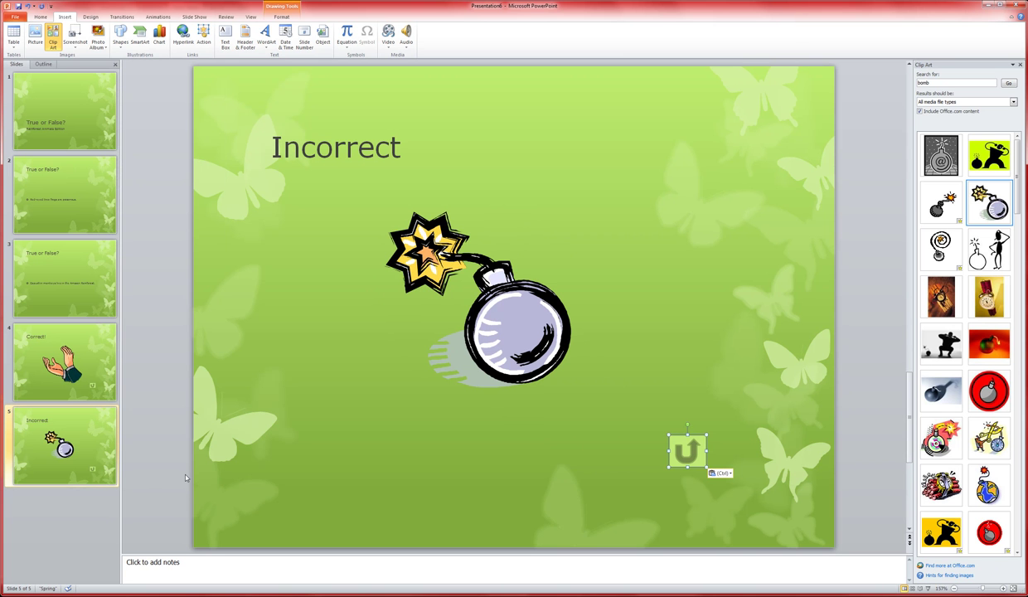